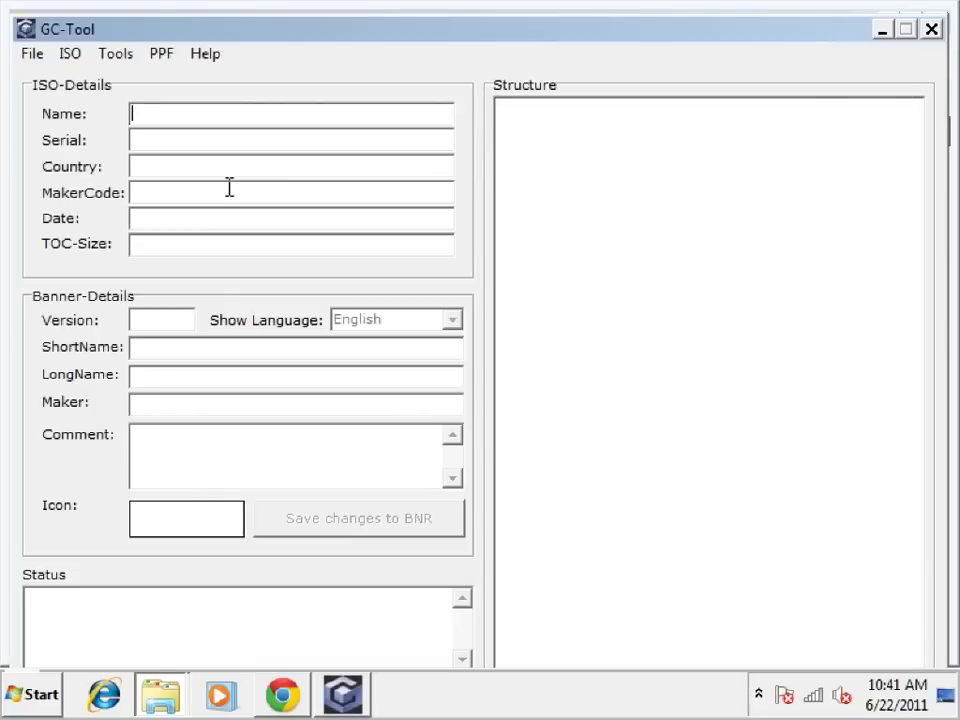
Open the disc image s3-zldww.iso from the s3-zldww folder, with the file filter set to All Files
click(32, 53)
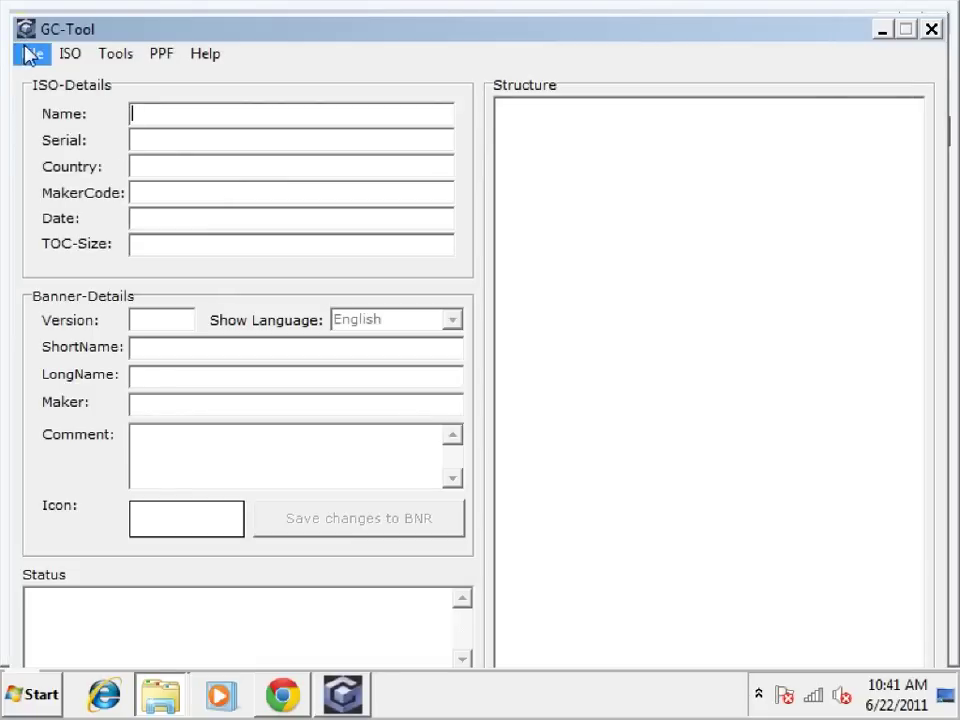
click(45, 80)
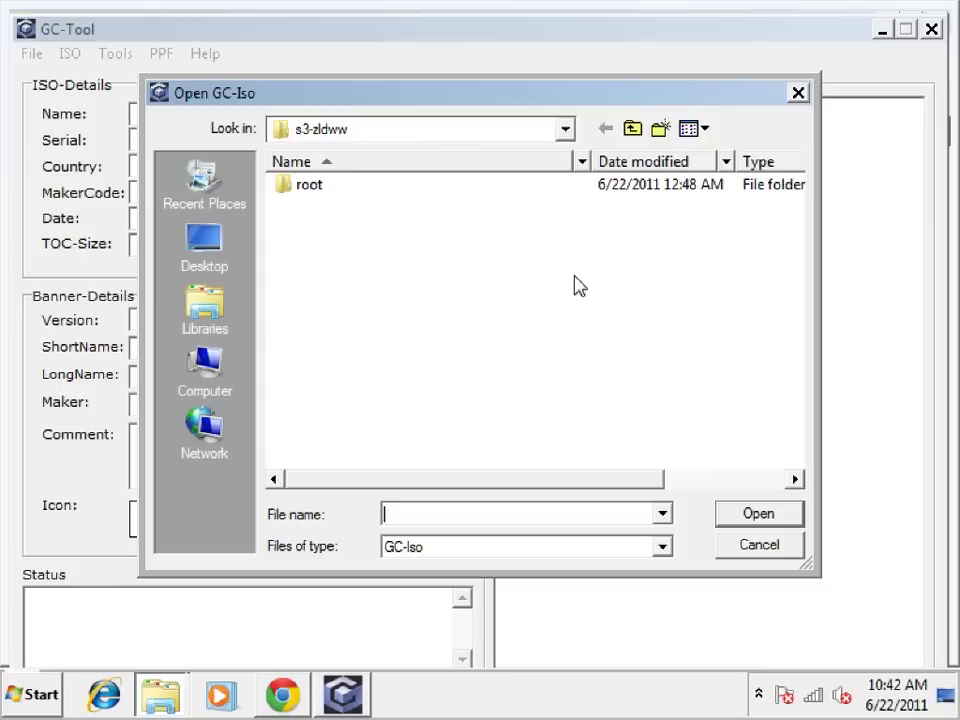
click(666, 556)
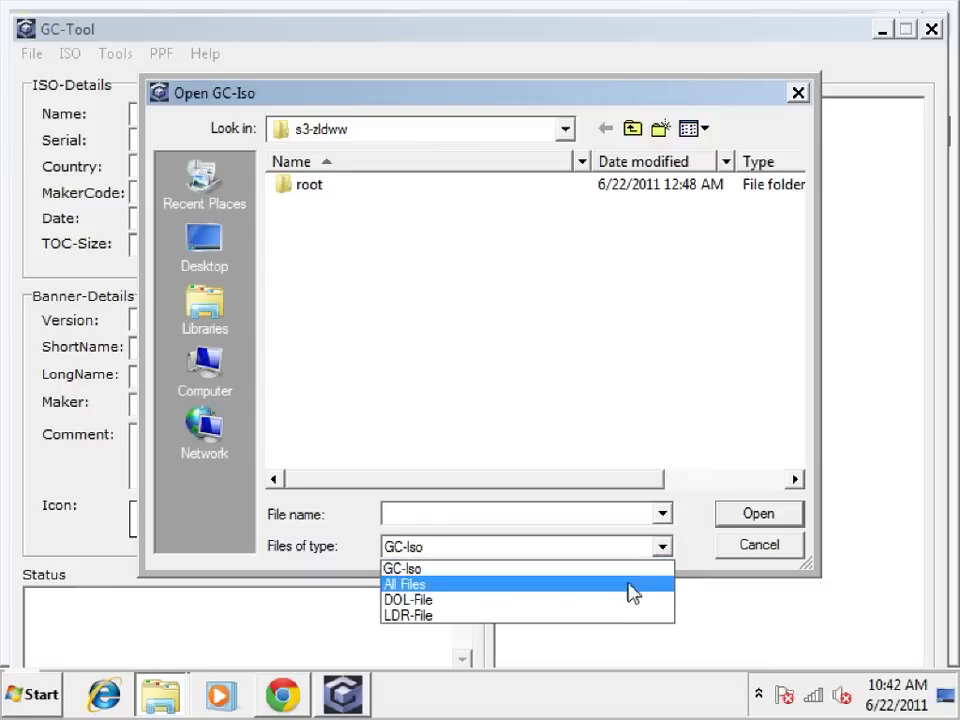
click(619, 588)
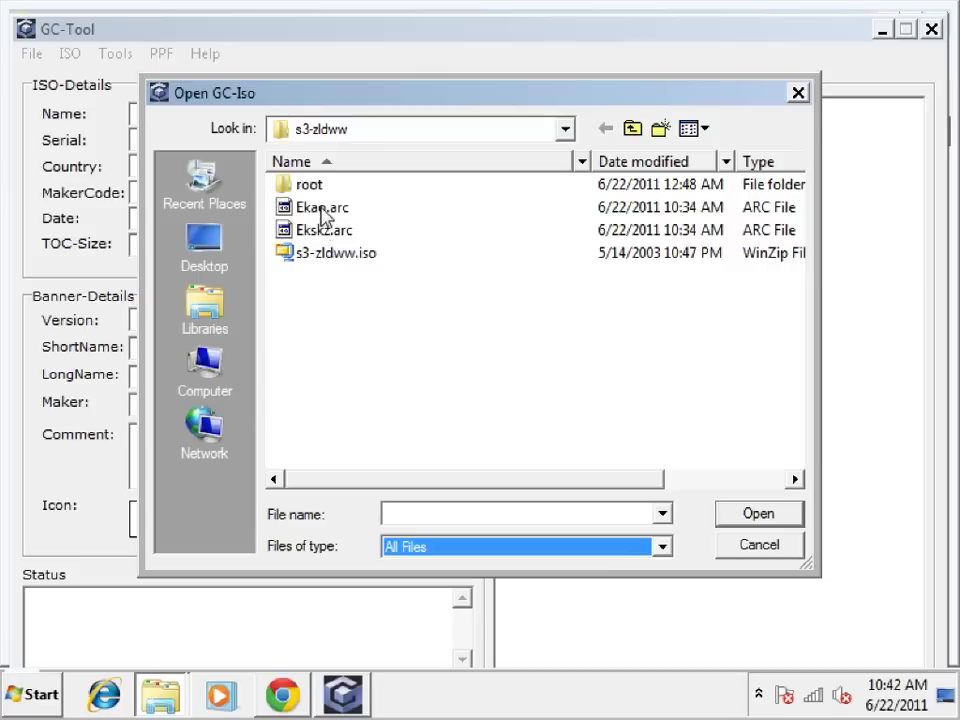
click(340, 255)
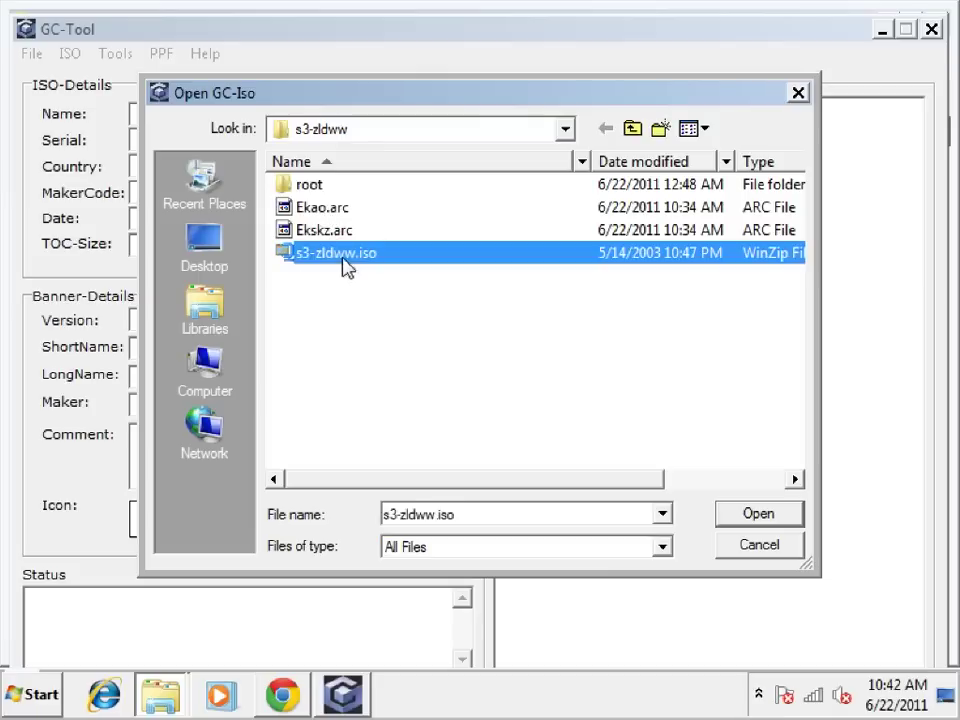
click(773, 523)
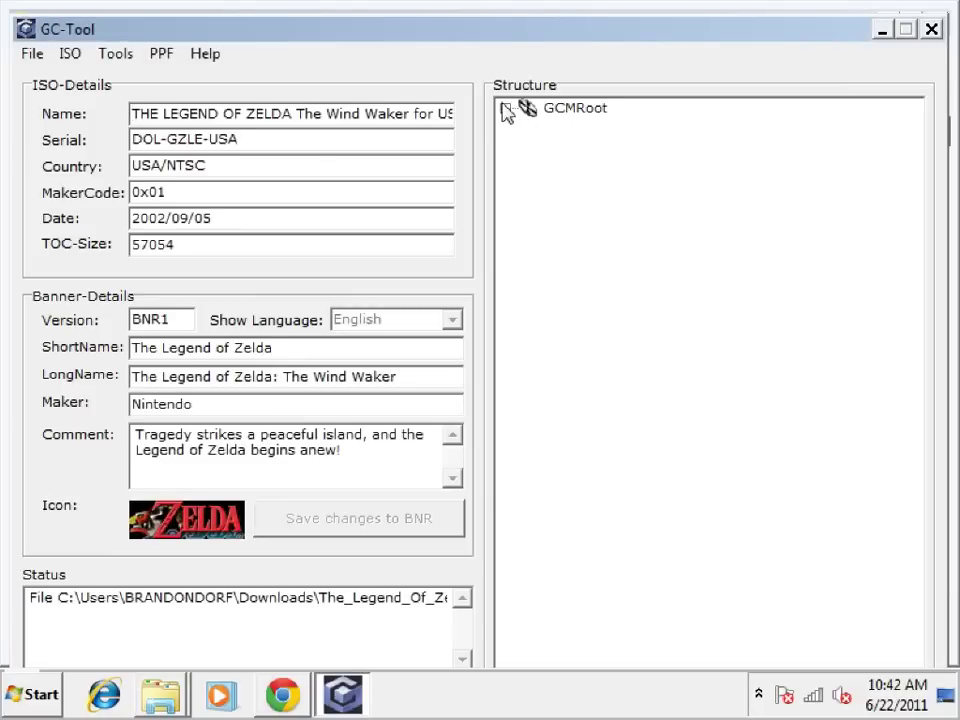
Extract Ekao.arc from the image's res/Object folder into the s3-zldww folder under its original name, and close GC-Tool
click(505, 109)
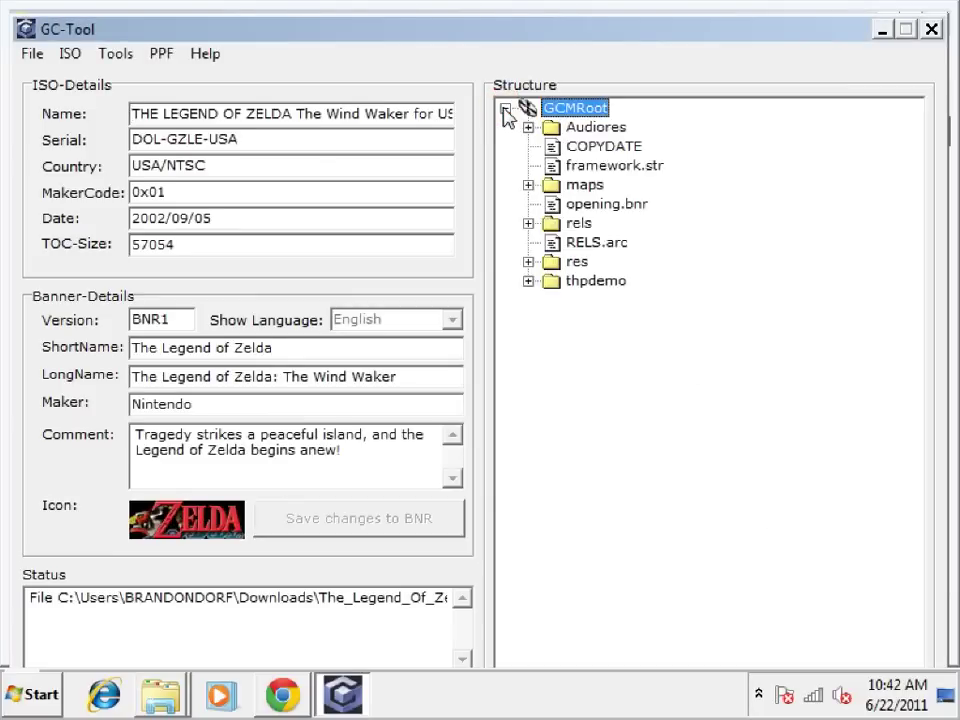
click(528, 262)
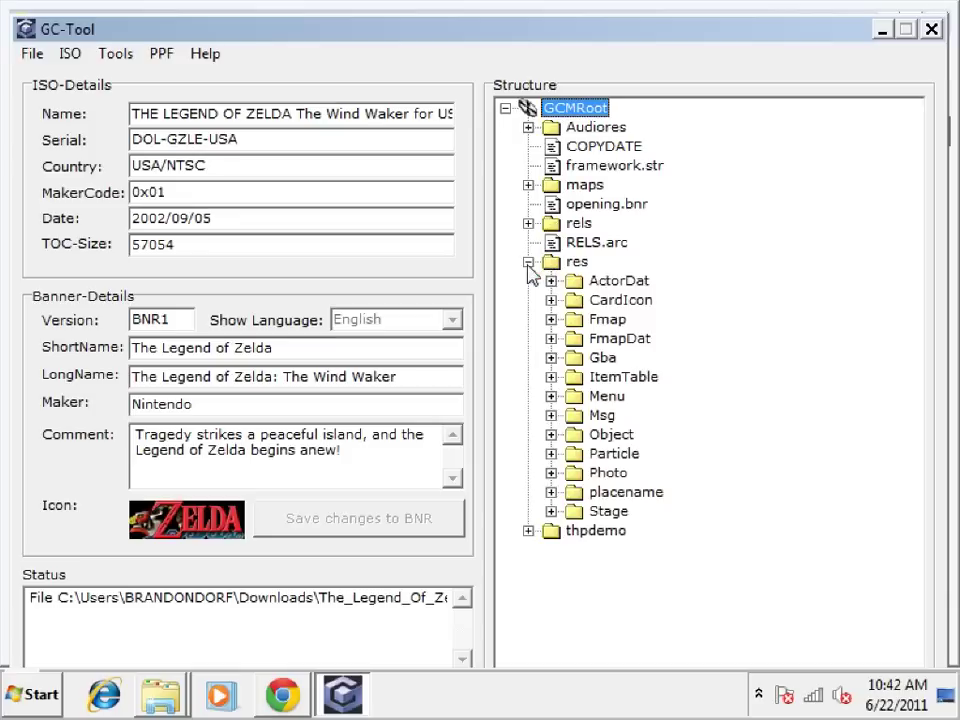
click(551, 436)
drag(911, 160, 914, 270)
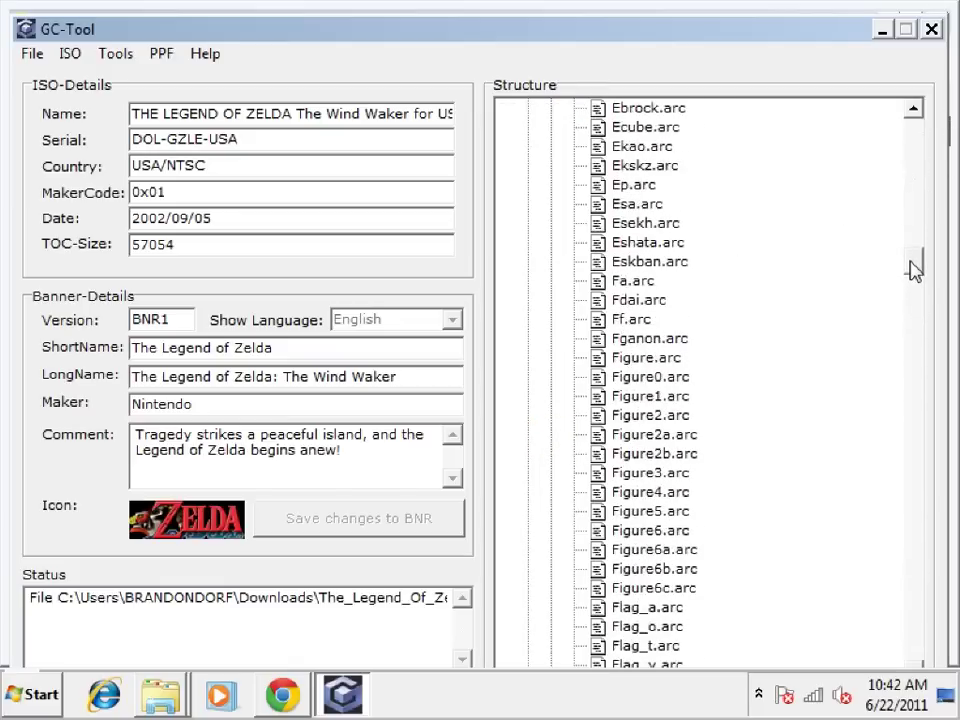
click(638, 149)
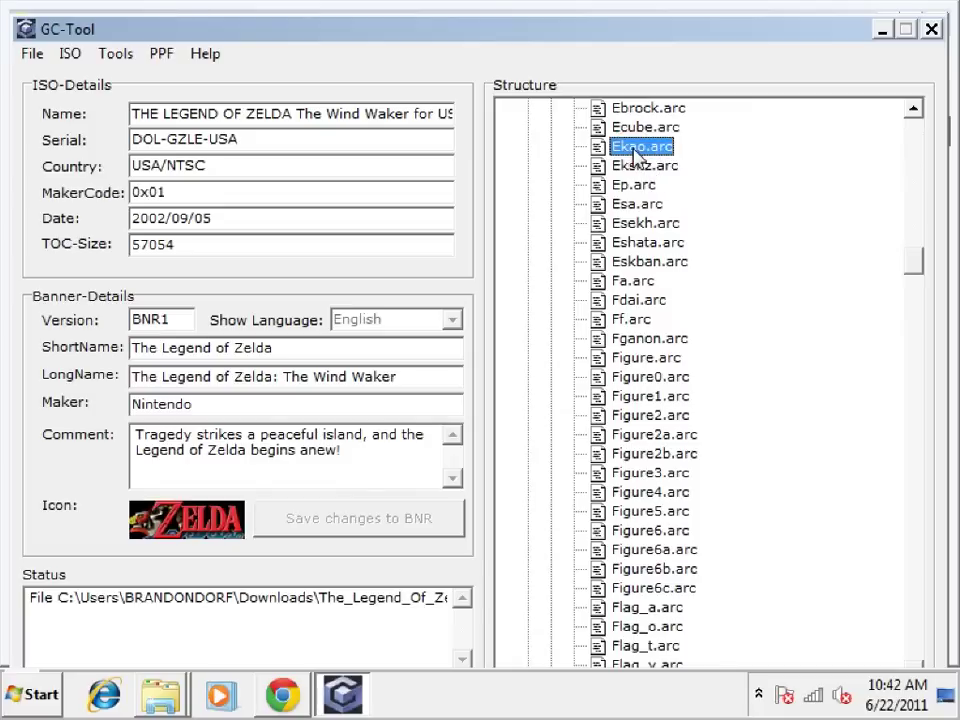
right_click(634, 151)
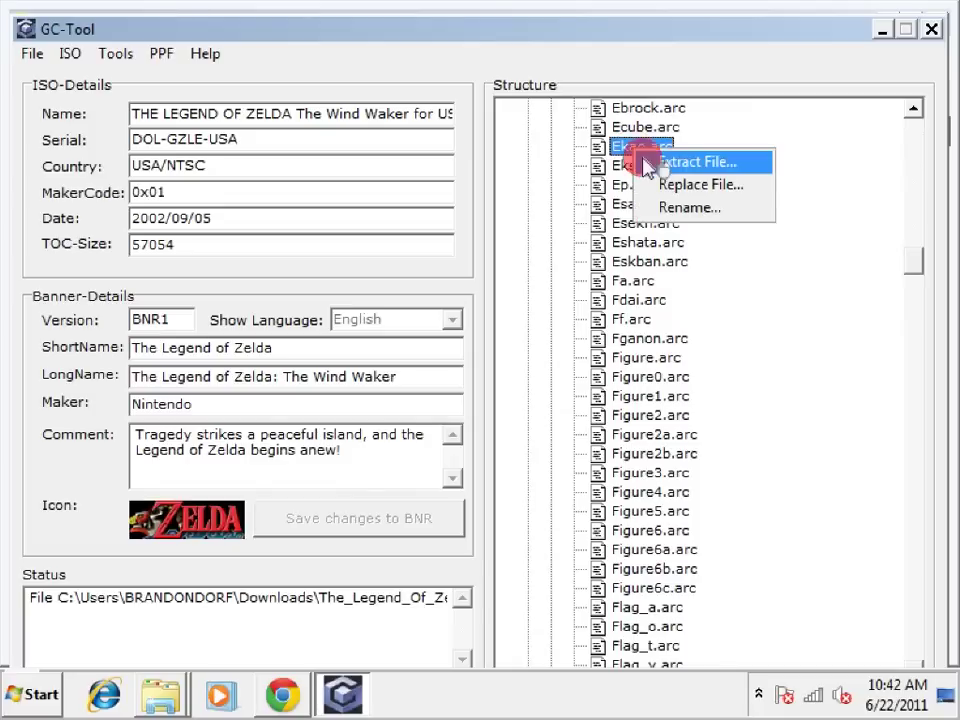
click(645, 160)
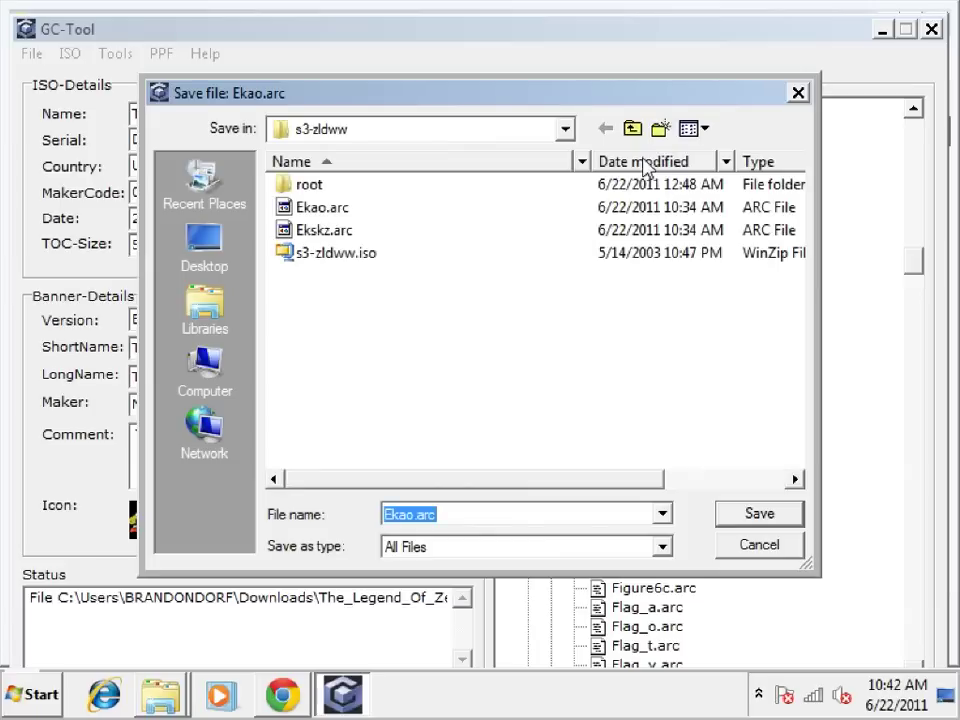
click(772, 514)
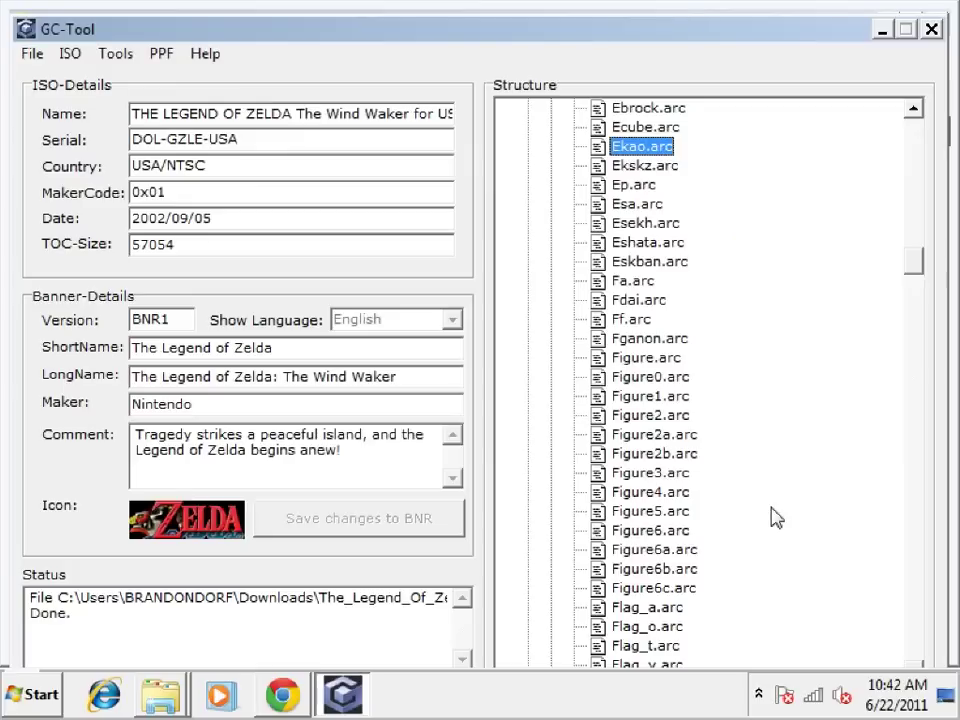
click(933, 31)
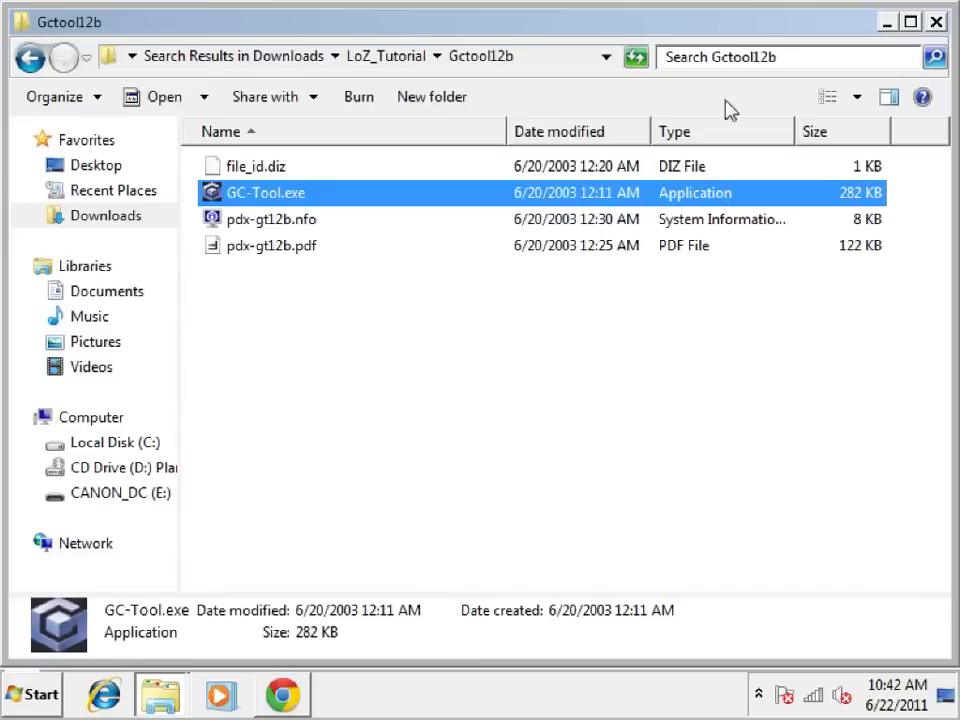
Switch to the s3-zldww folder window and unpack Ekao.arc with rarcdump.exe
click(438, 58)
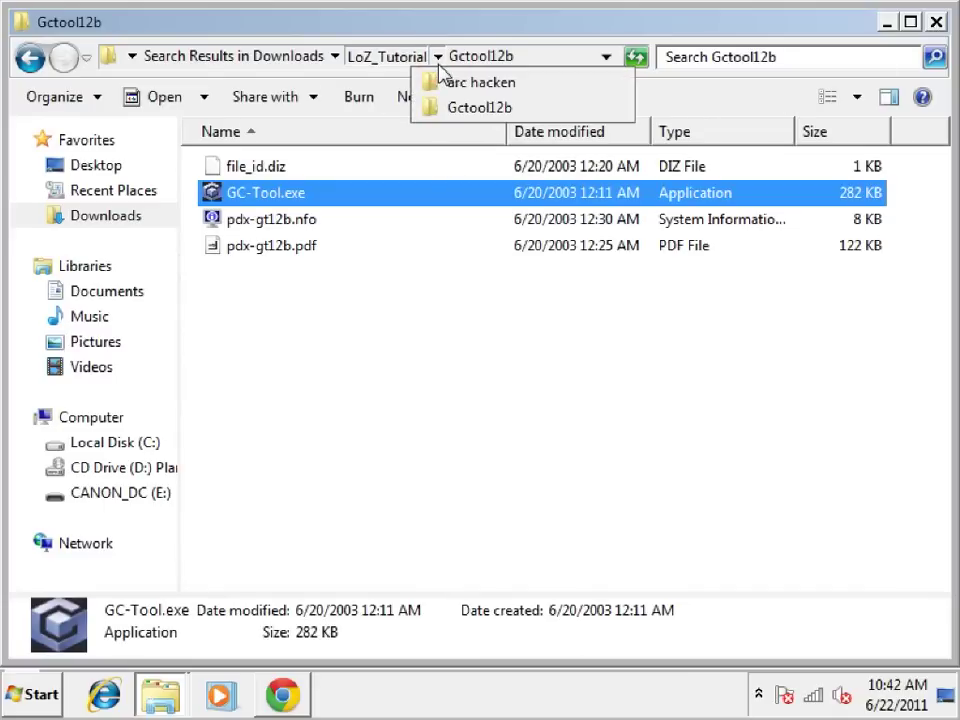
click(439, 64)
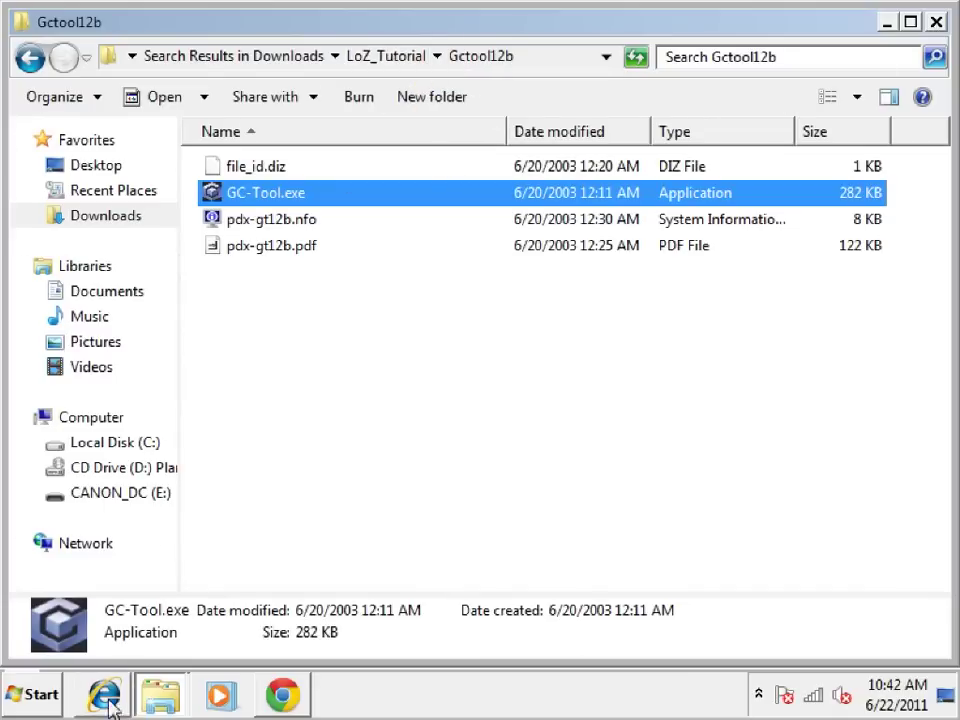
key(alt+Tab)
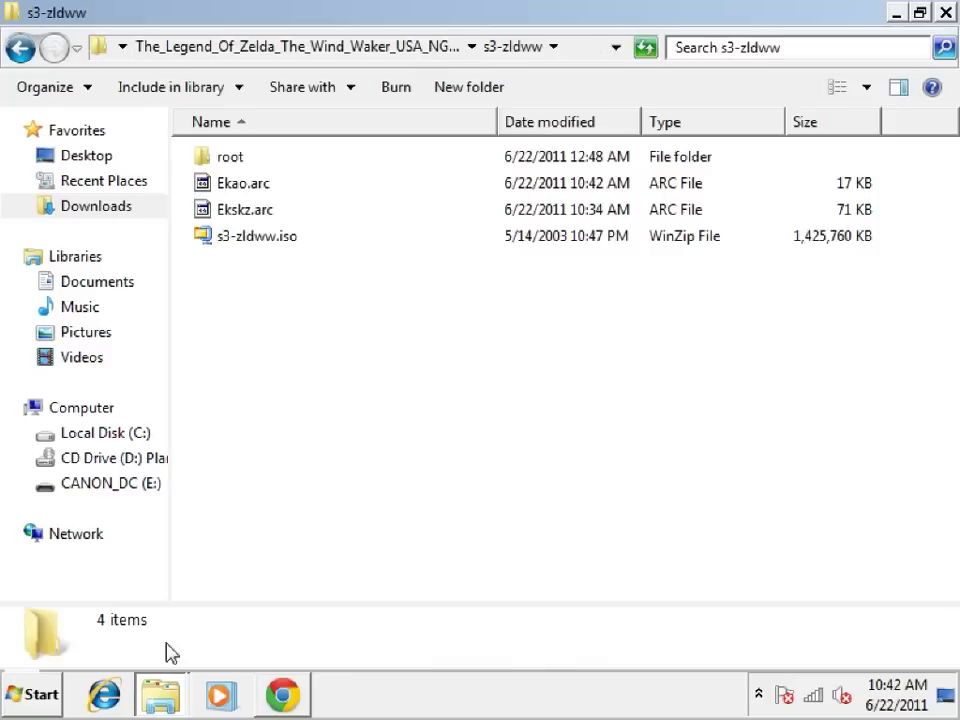
click(238, 190)
click(197, 88)
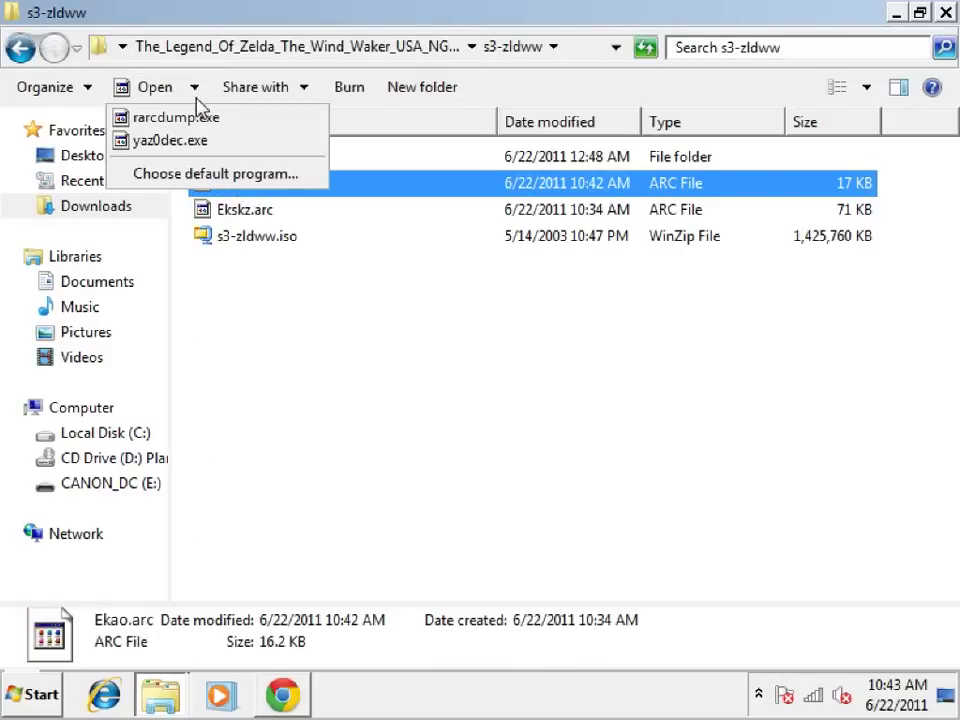
click(192, 119)
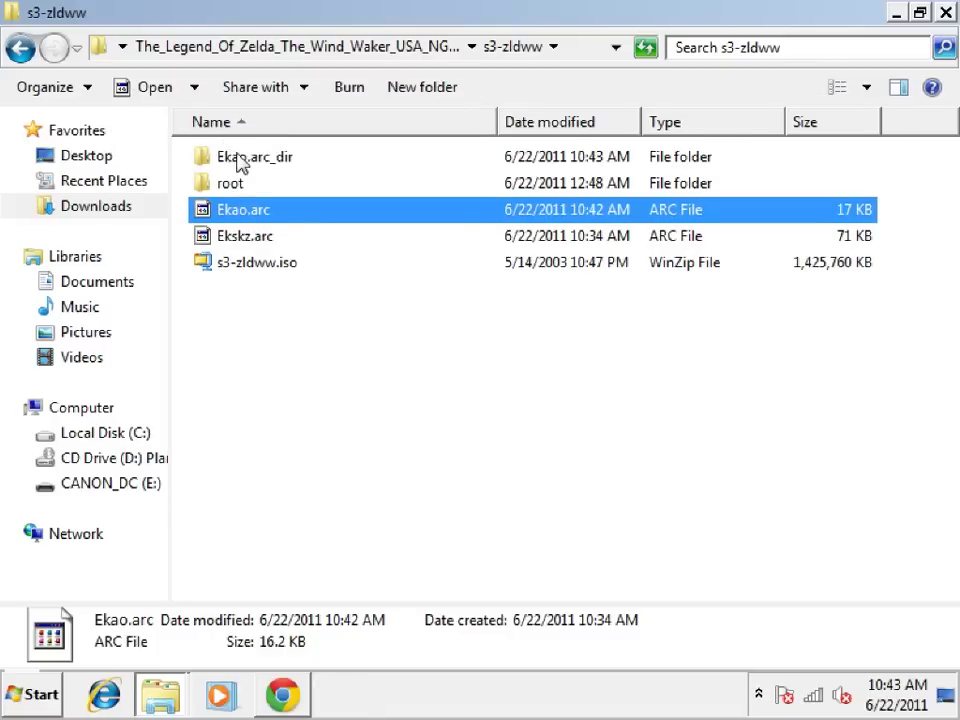
Open ekao.bdl from the archive/bdl subfolder of Ekao.arc_dir in bmdview2 and adjust the view of the model
double_click(240, 160)
double_click(238, 158)
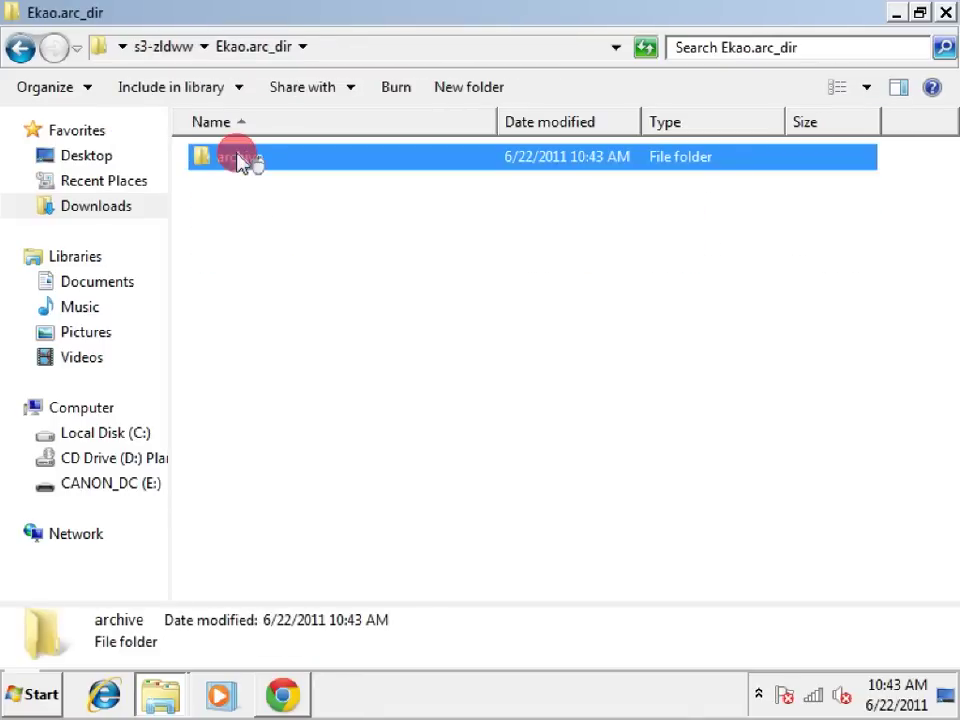
double_click(240, 162)
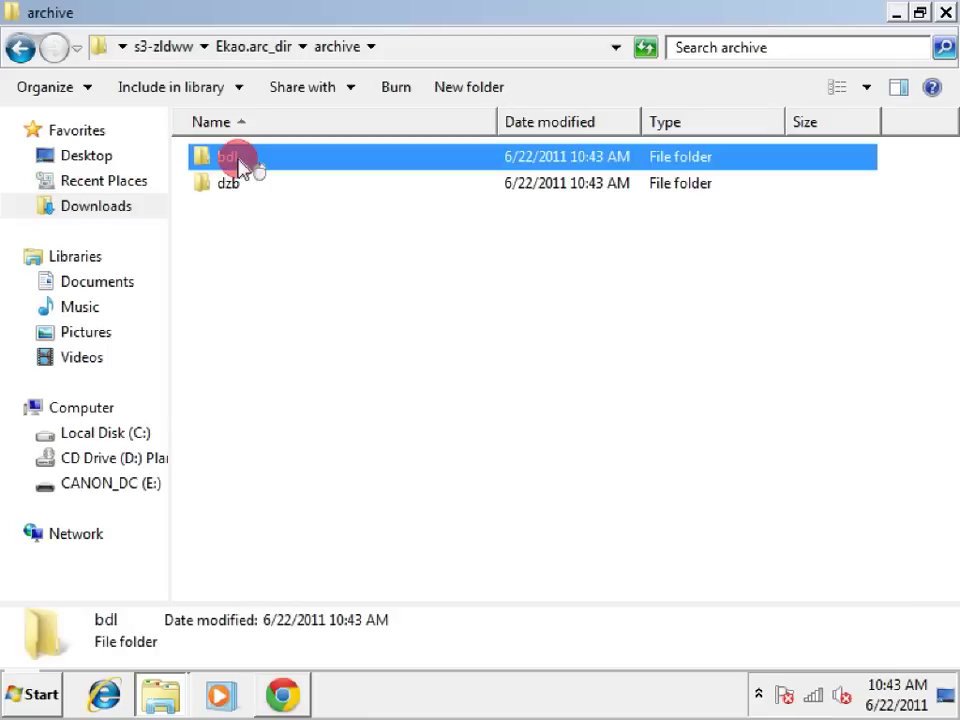
click(240, 160)
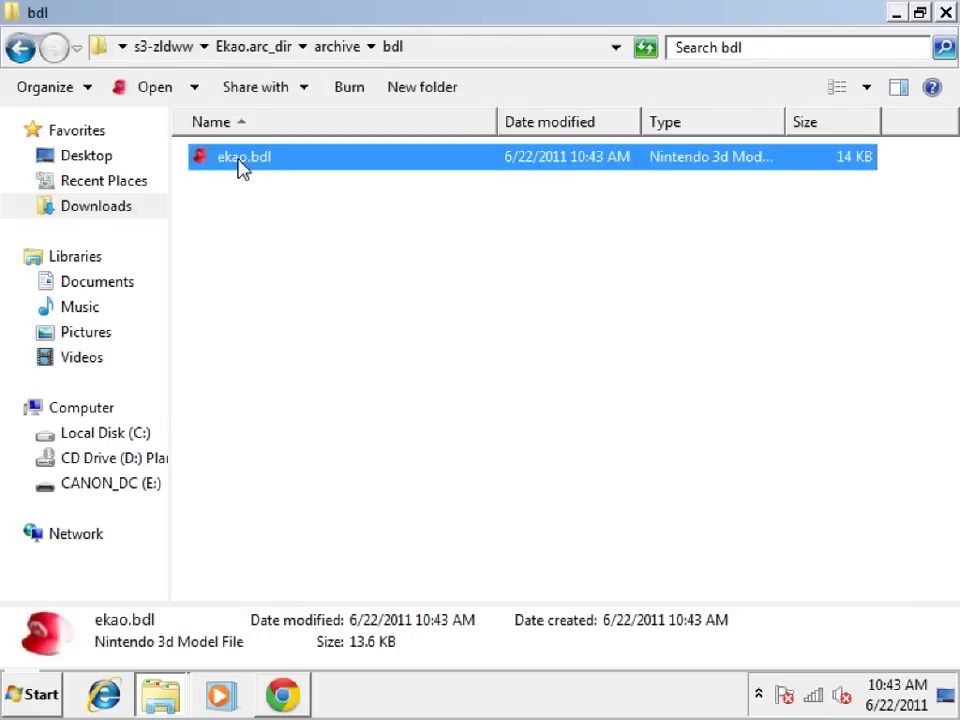
click(195, 90)
click(199, 119)
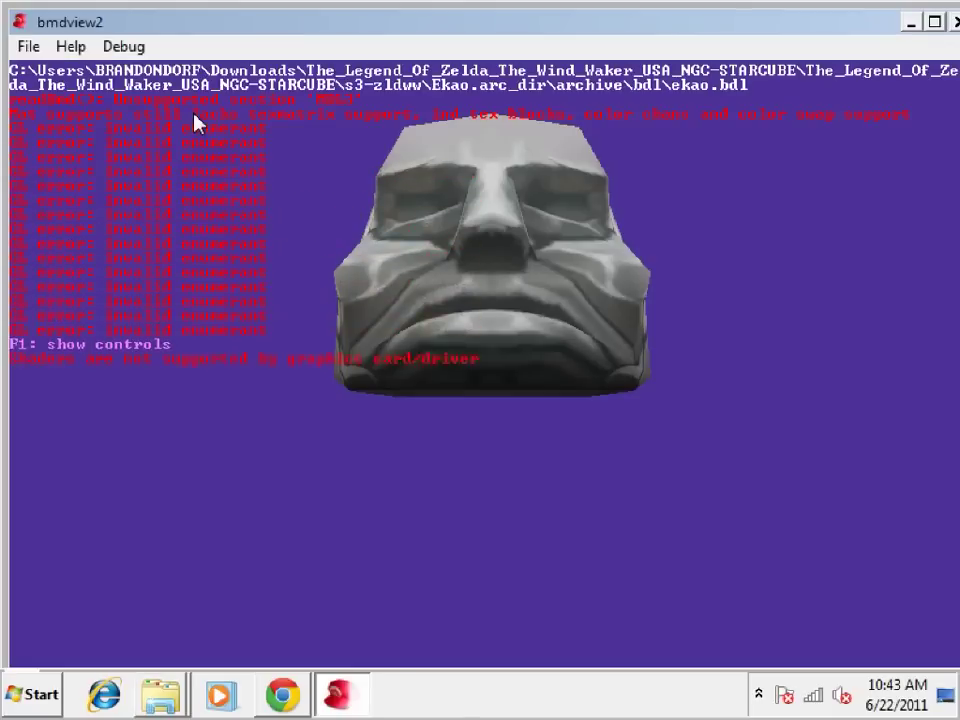
drag(489, 257, 487, 258)
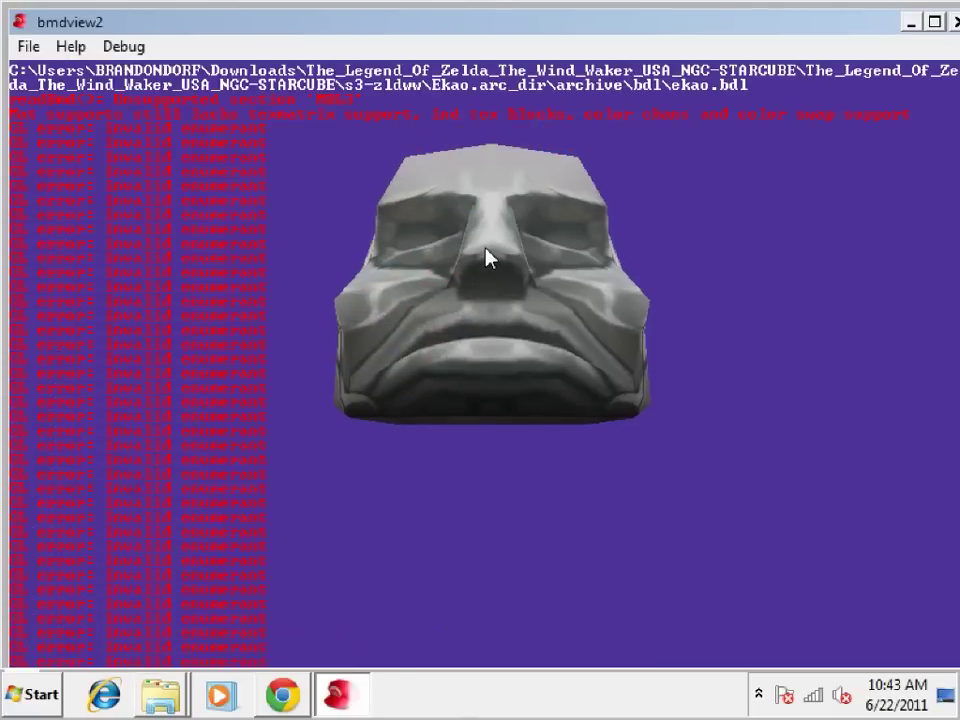
Export the face model as a 3ds file named Testmodel in the Documents library and close bmdview2
click(18, 48)
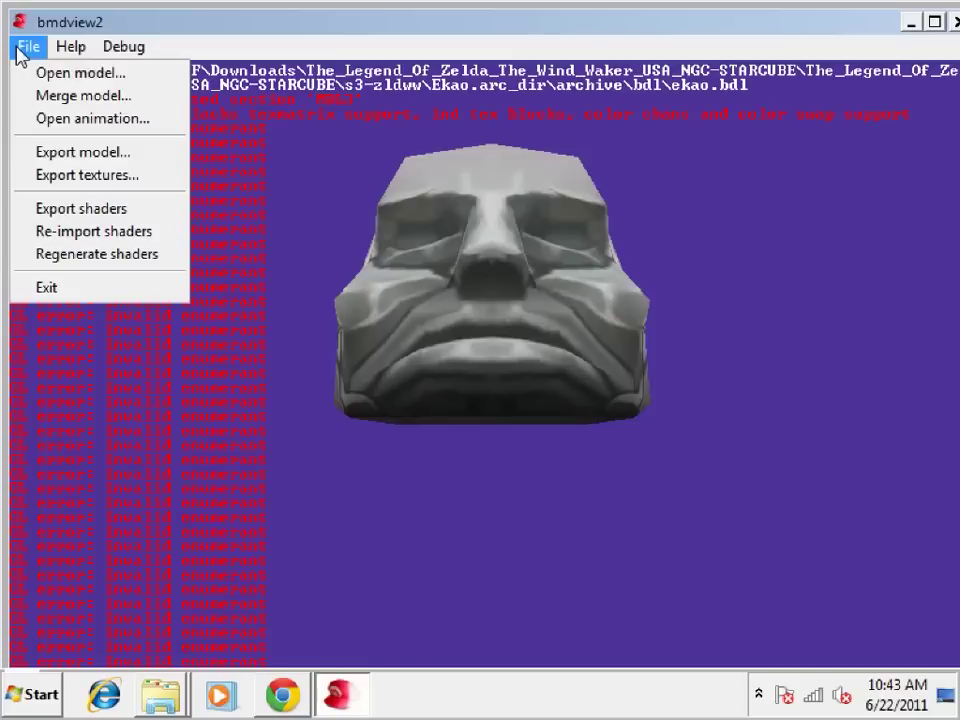
click(131, 161)
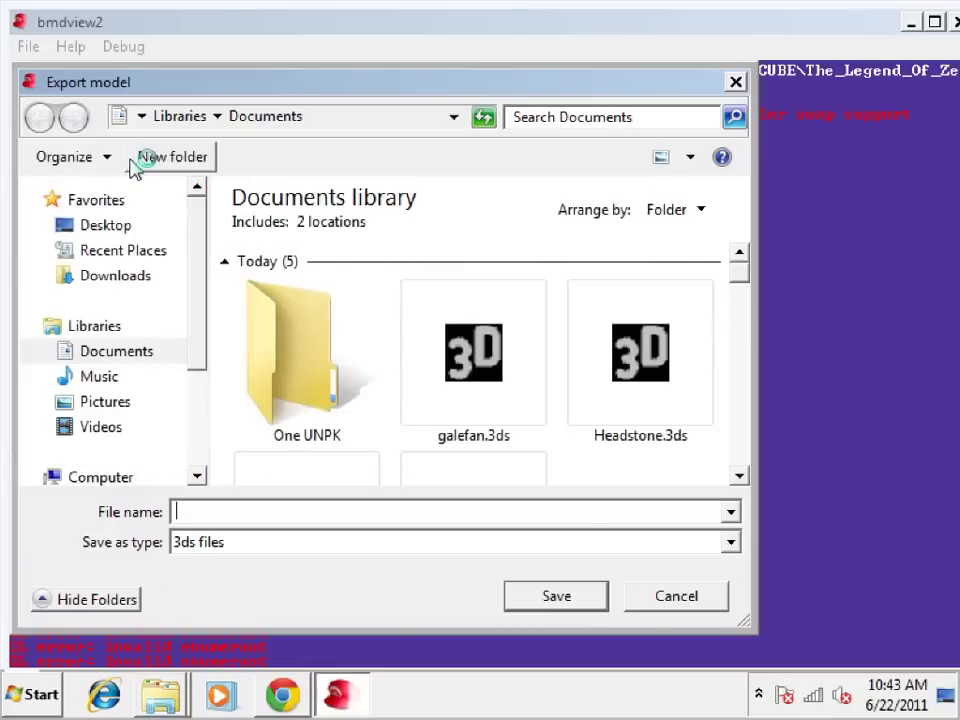
click(739, 477)
click(739, 477)
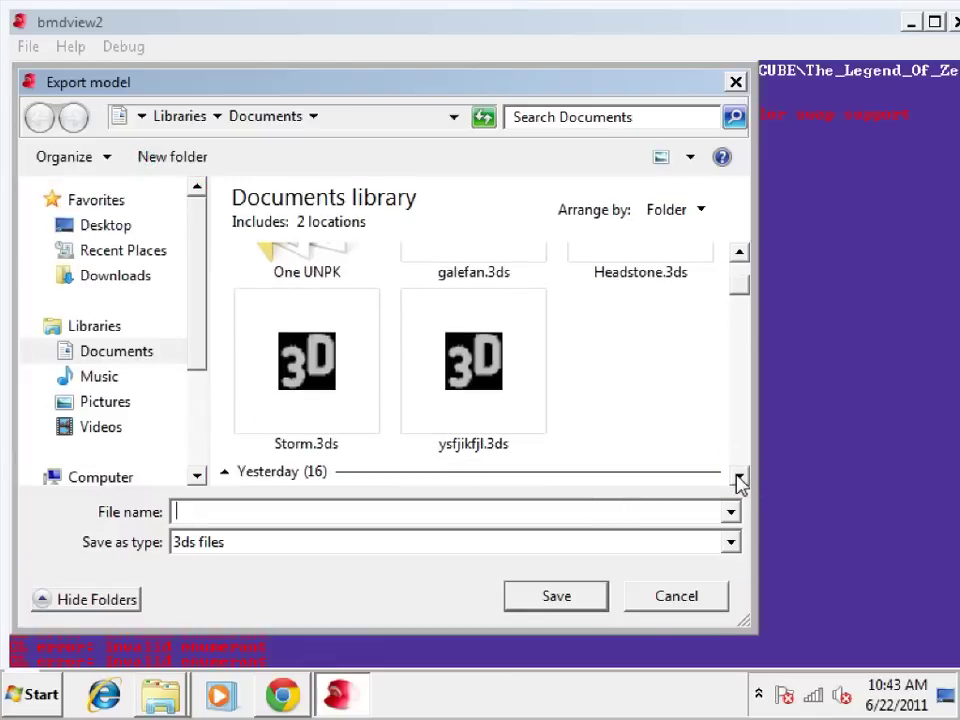
click(739, 477)
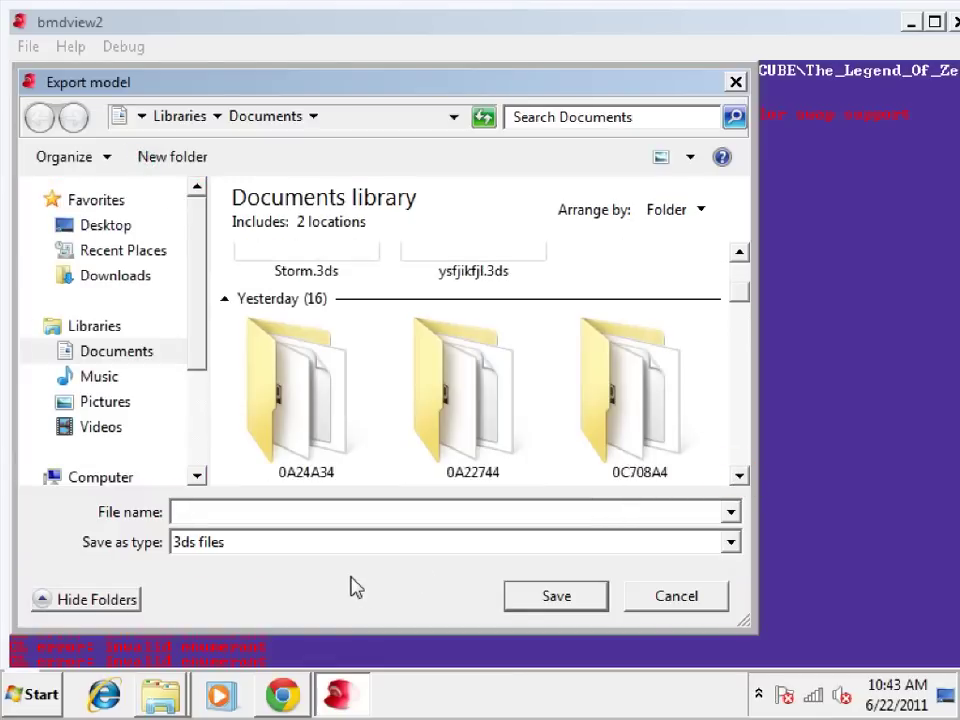
text(Testmodel)
click(557, 597)
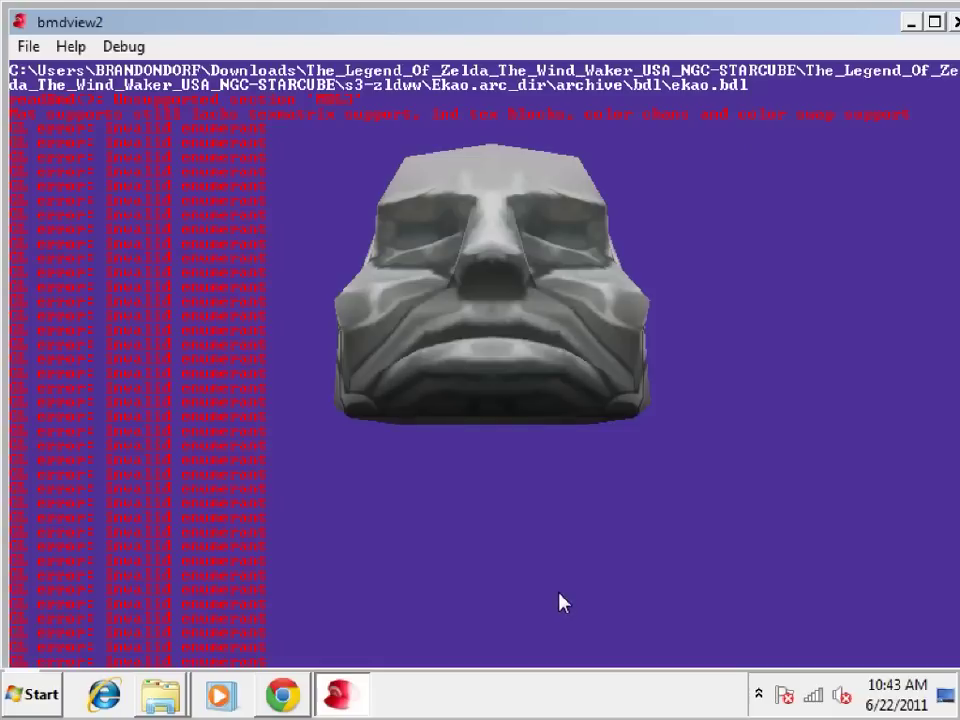
click(945, 22)
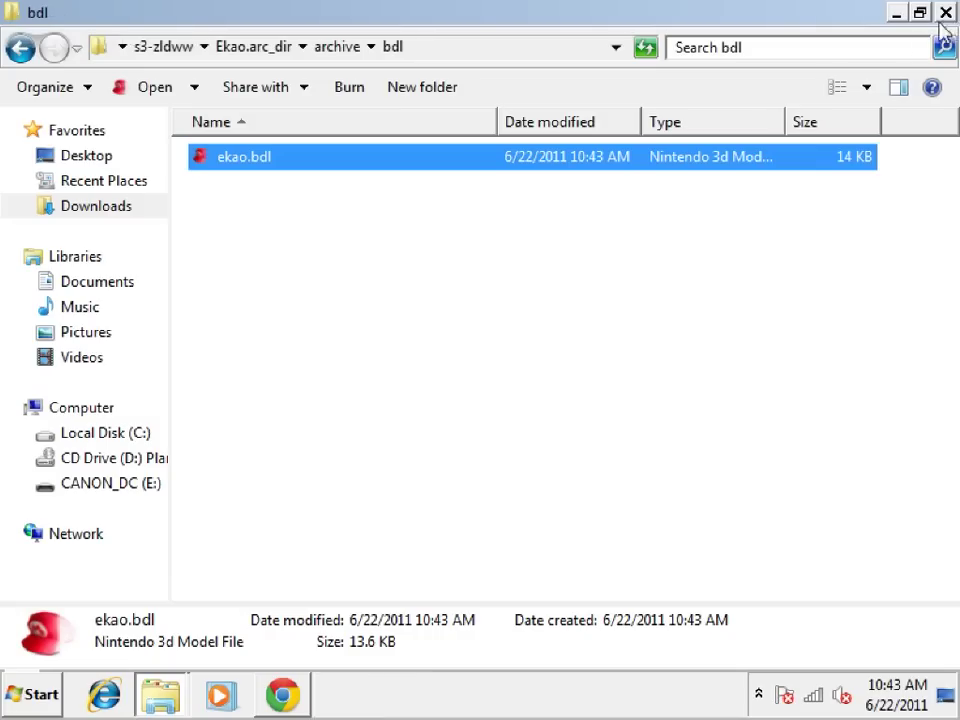
Switch to the other Explorer window, browse to the MilkShape 3D 1.8.5 folder in My Documents and launch ms3d.exe
click(31, 712)
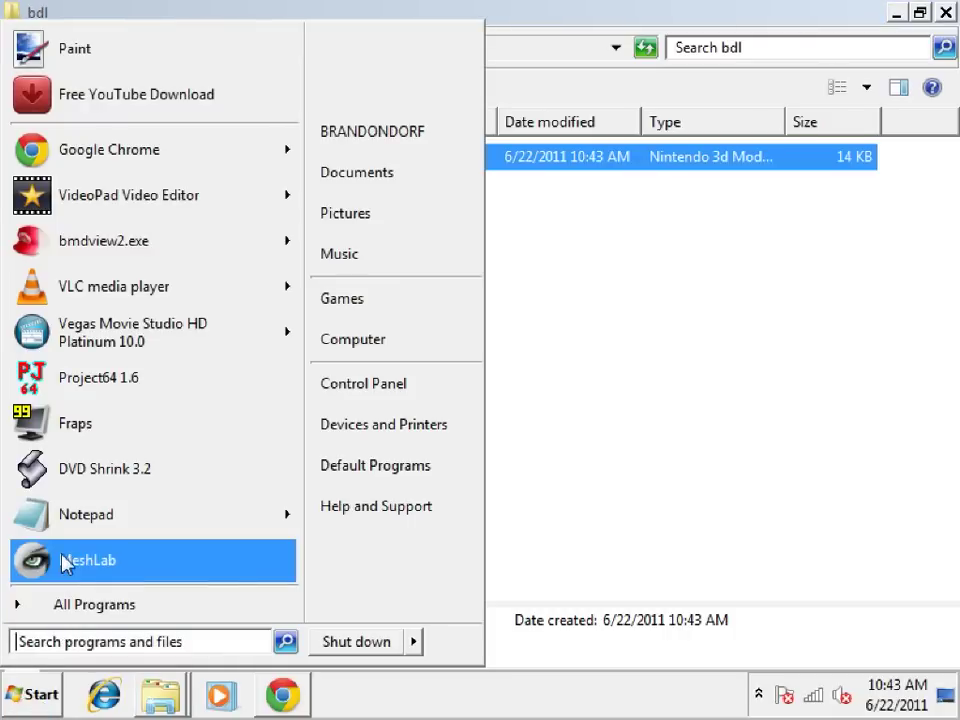
click(31, 694)
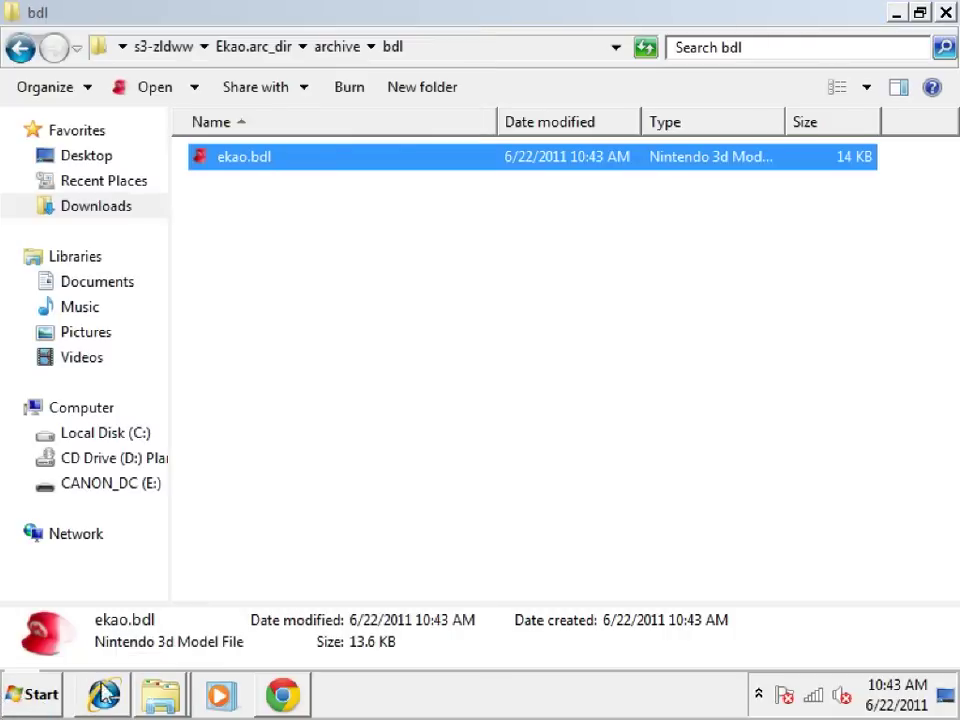
key(alt+Tab)
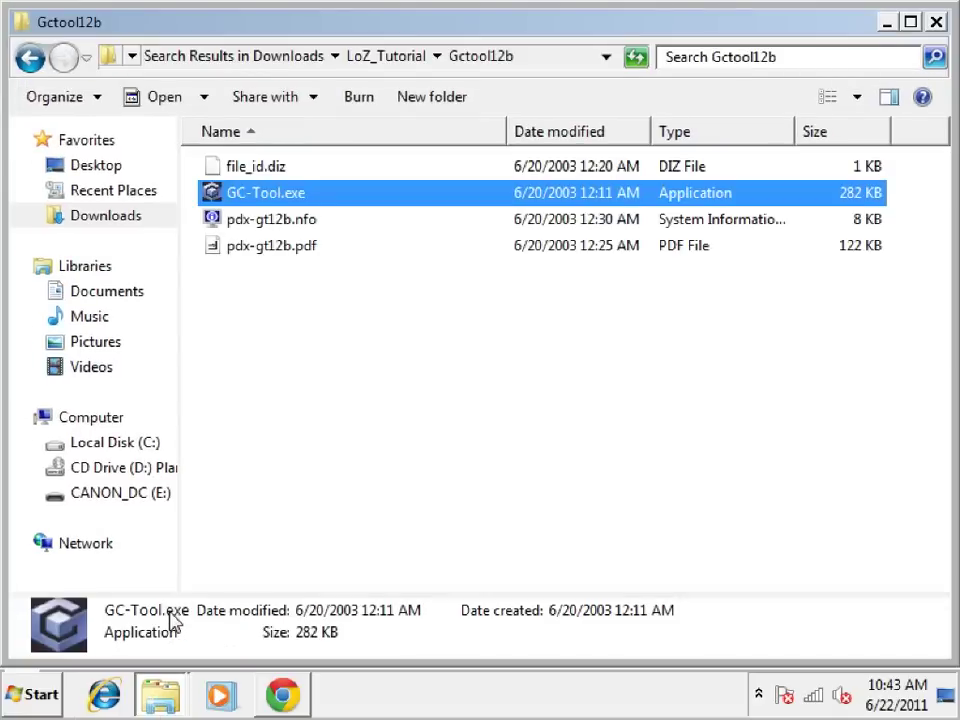
click(37, 291)
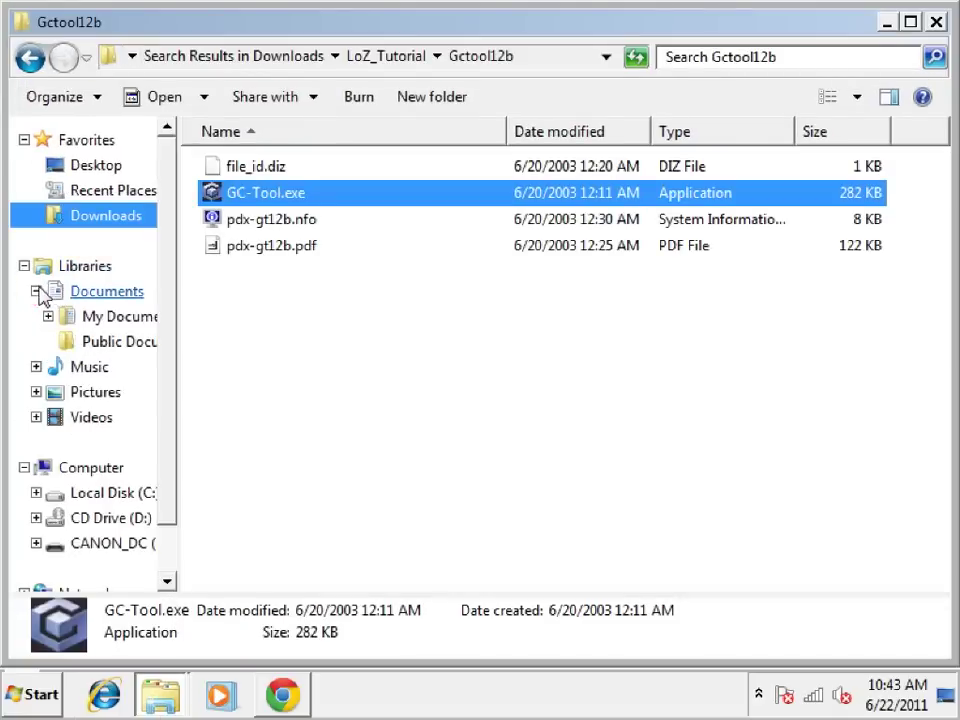
click(48, 316)
drag(171, 240, 170, 358)
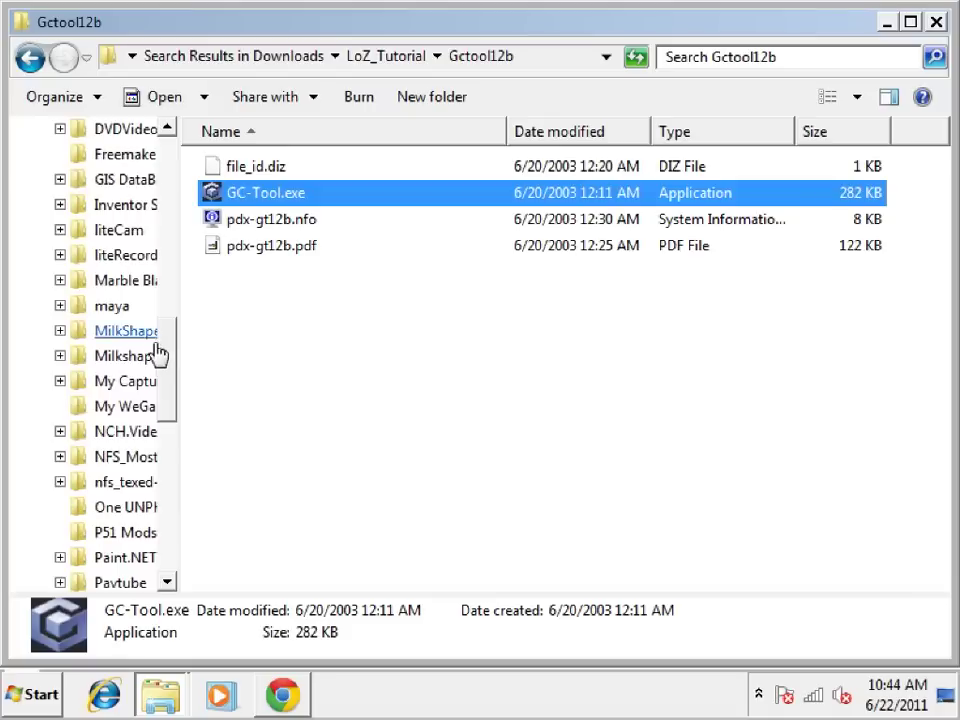
click(122, 285)
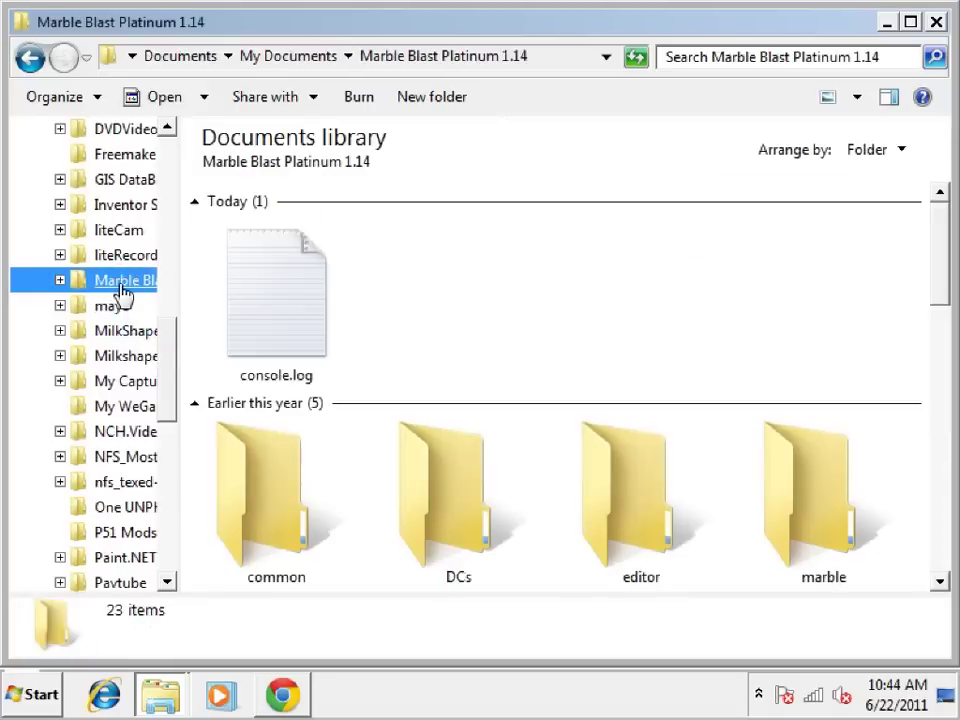
click(145, 335)
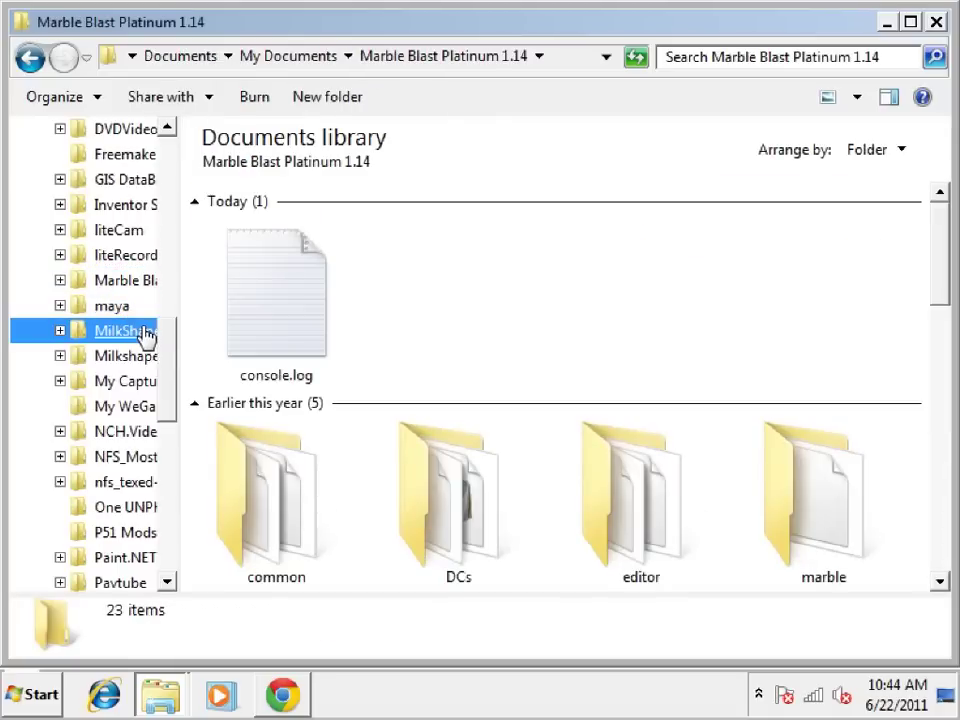
drag(937, 208, 937, 302)
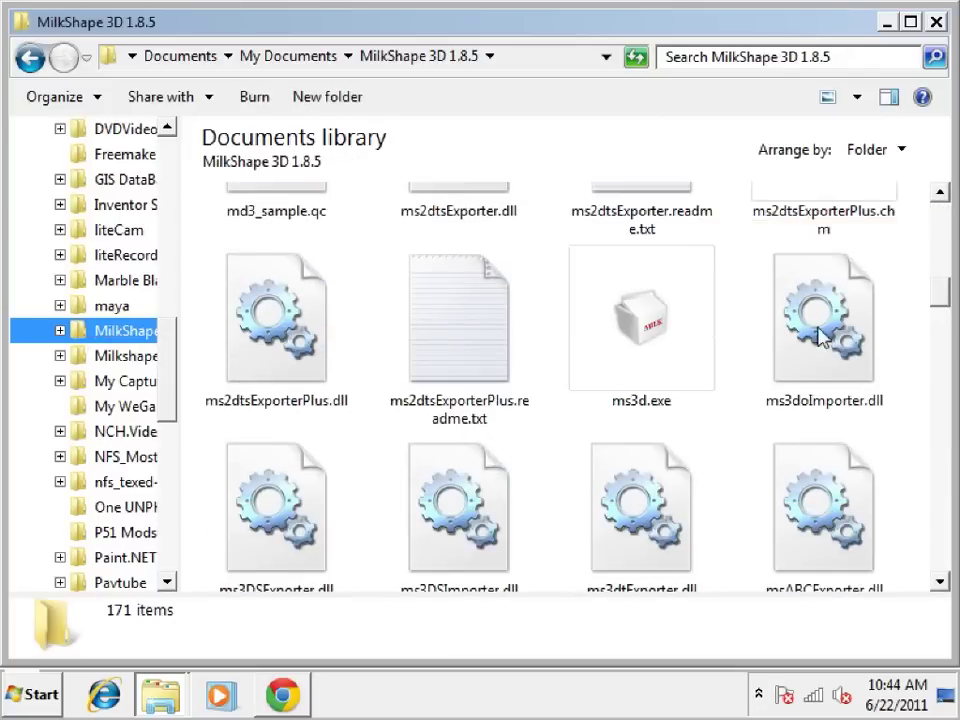
double_click(643, 362)
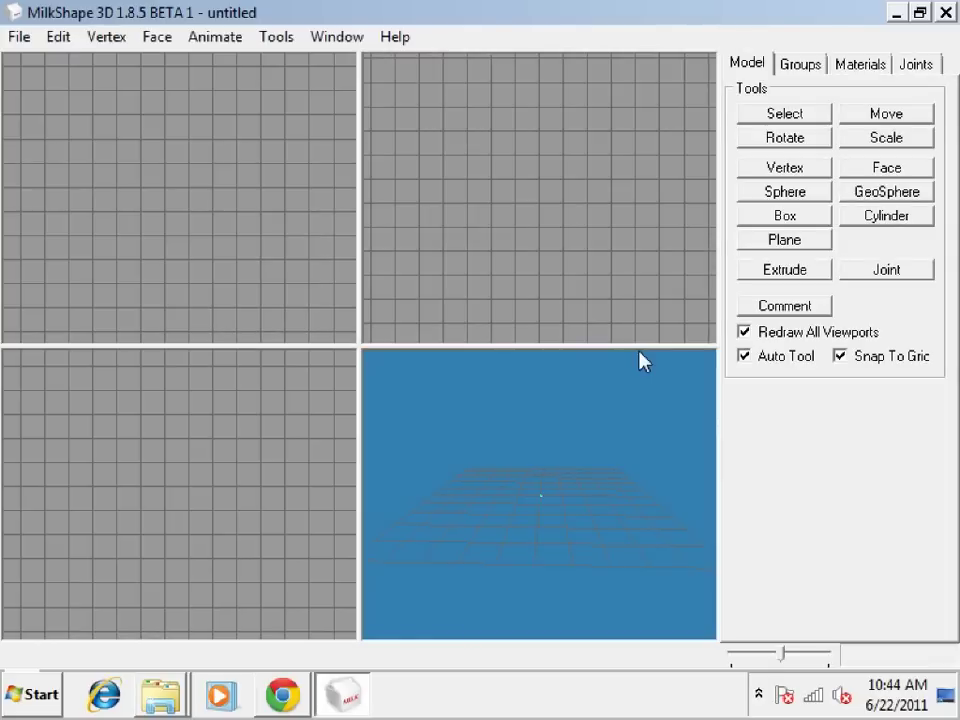
Start an Autodesk 3DS import in MilkShape 3D
click(16, 40)
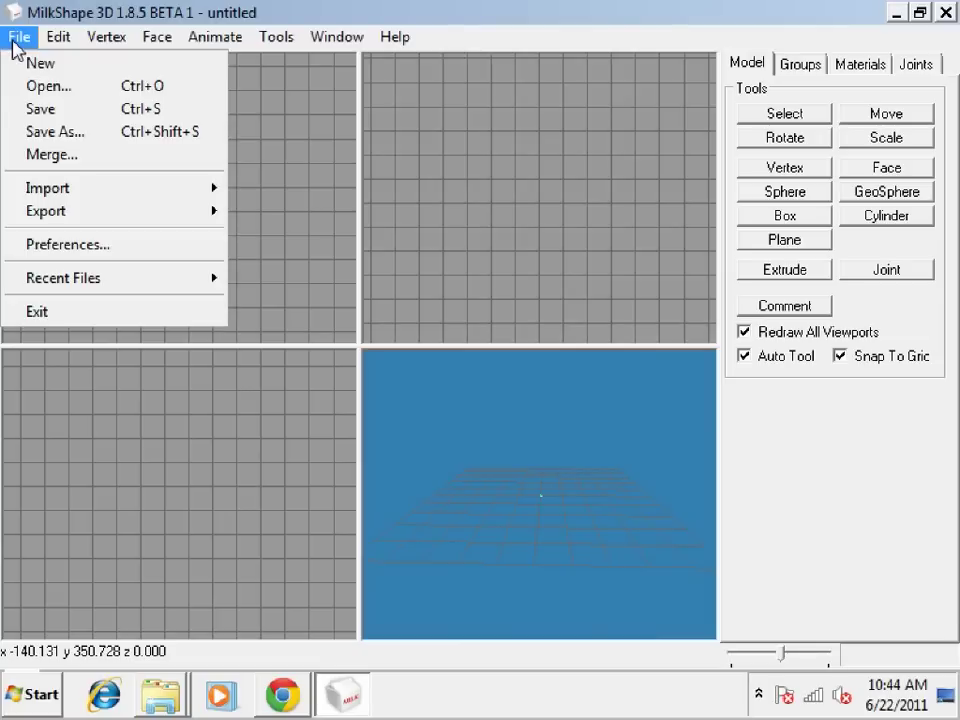
mouse_move(205, 188)
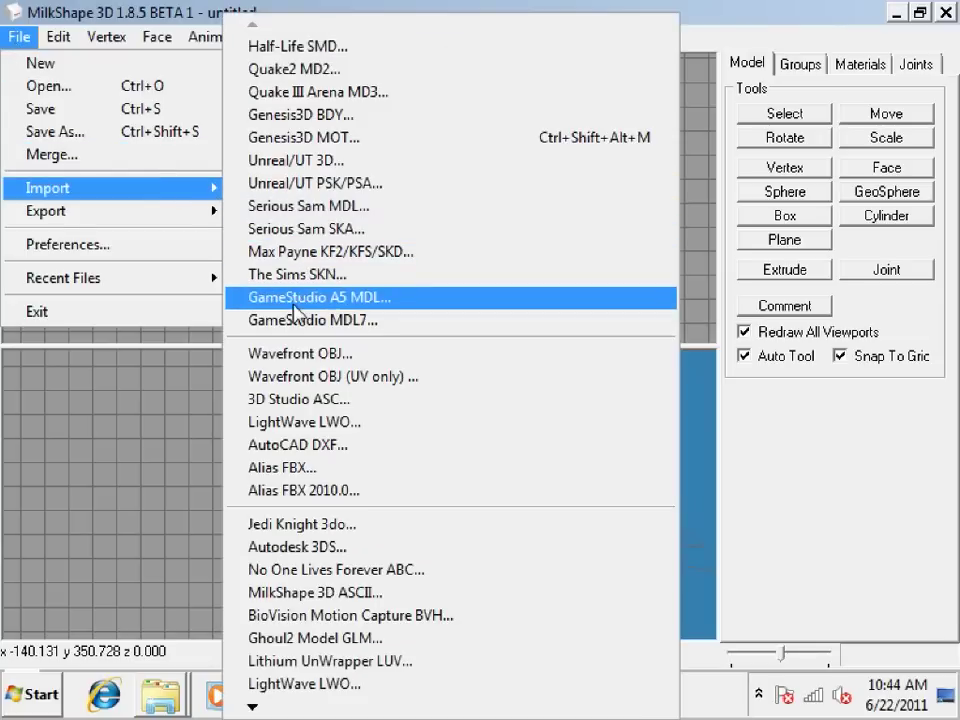
click(334, 547)
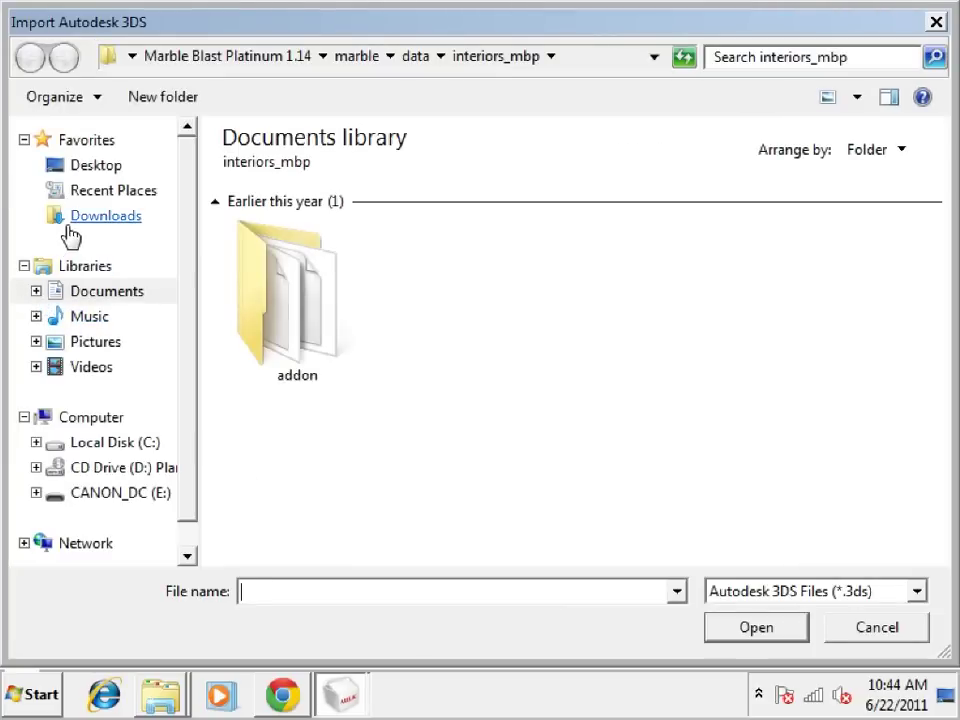
click(70, 215)
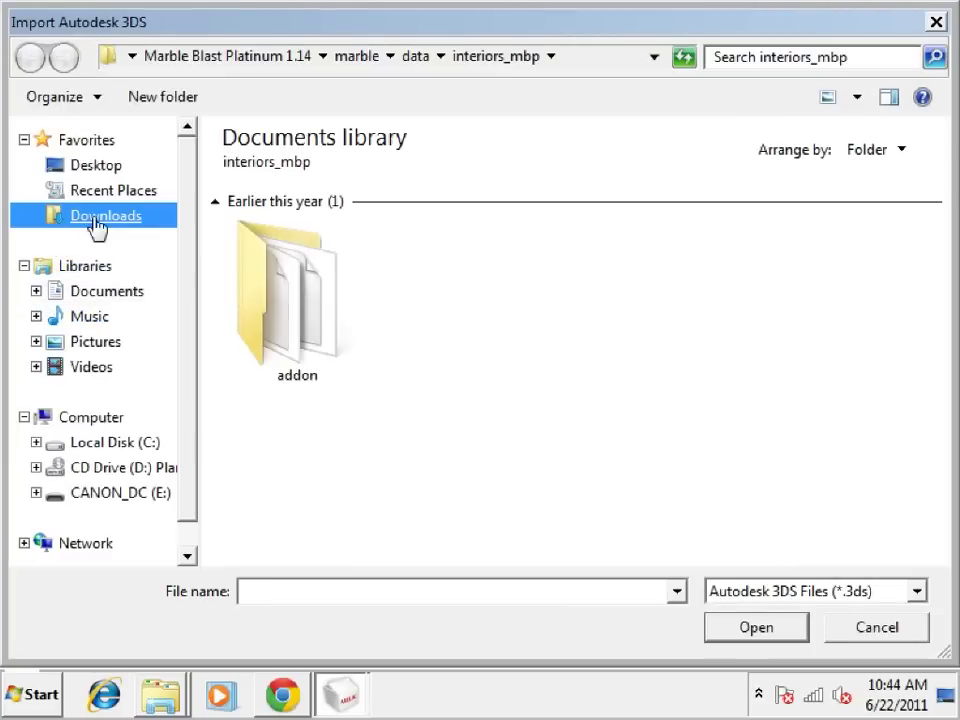
drag(937, 152, 944, 465)
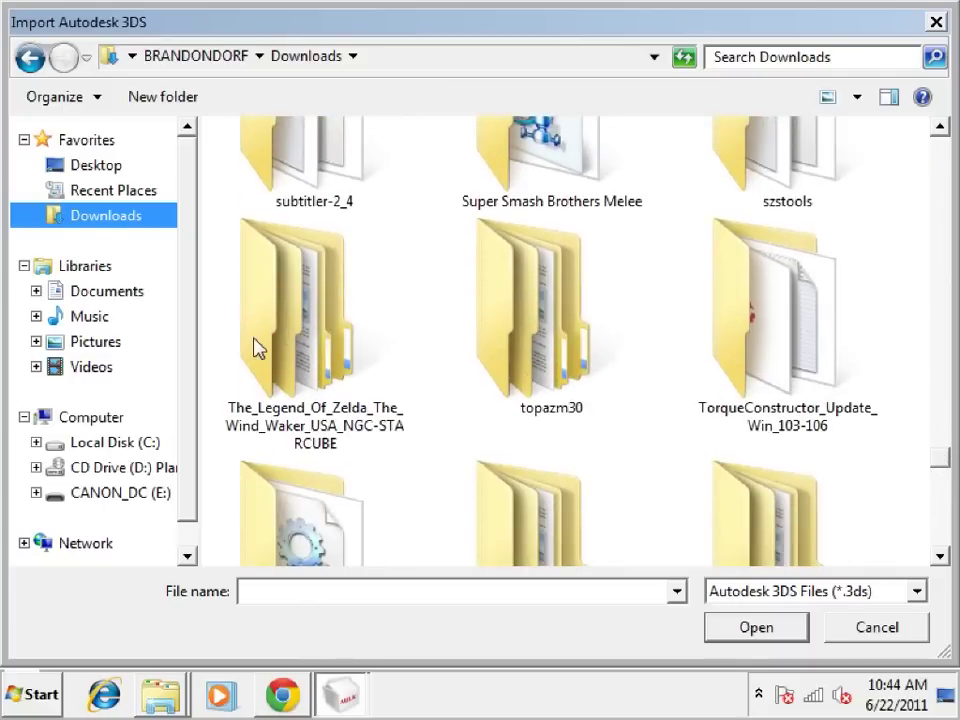
double_click(257, 347)
double_click(309, 181)
double_click(307, 180)
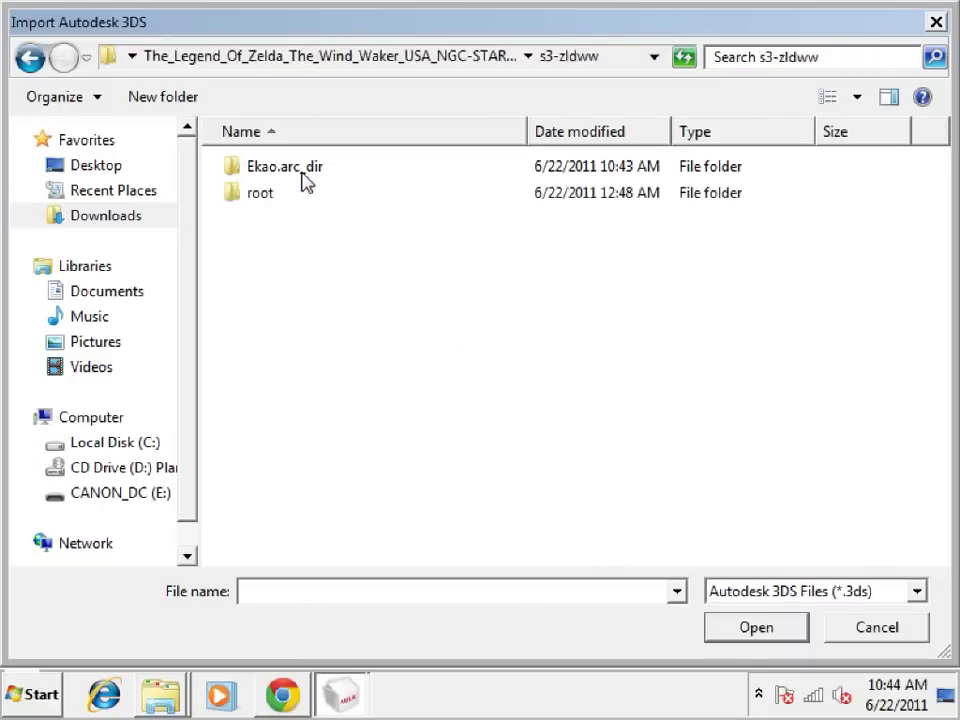
click(303, 175)
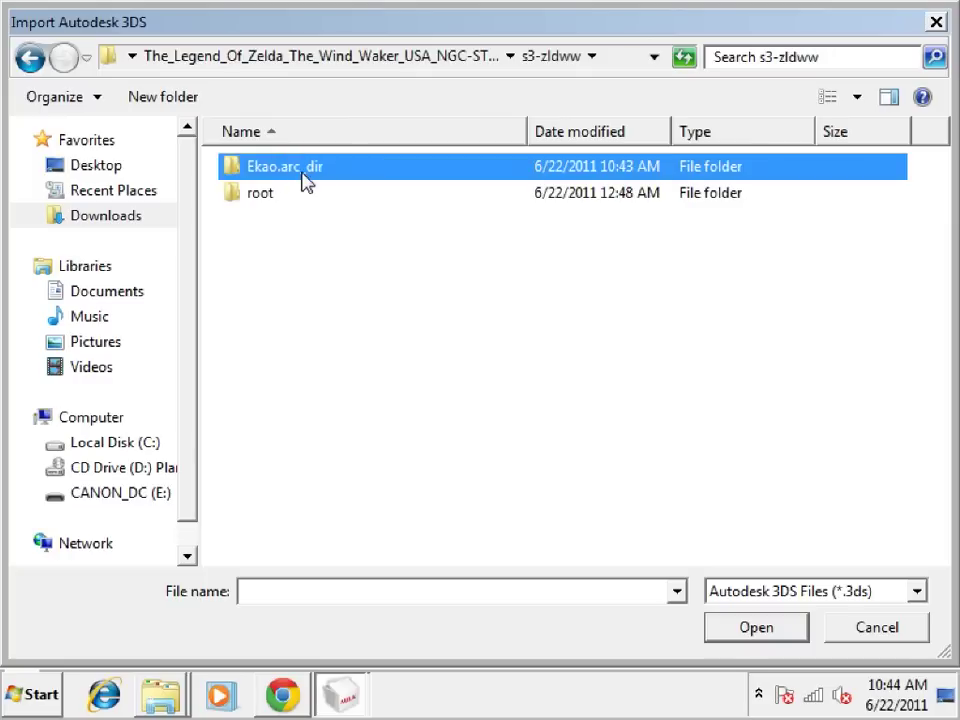
double_click(305, 178)
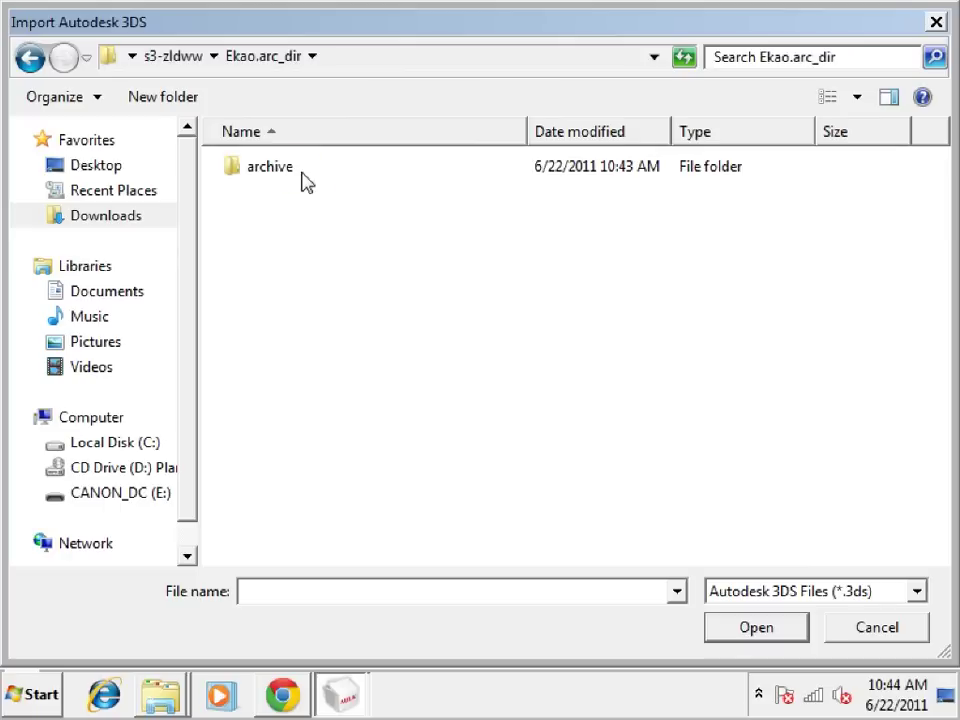
double_click(305, 180)
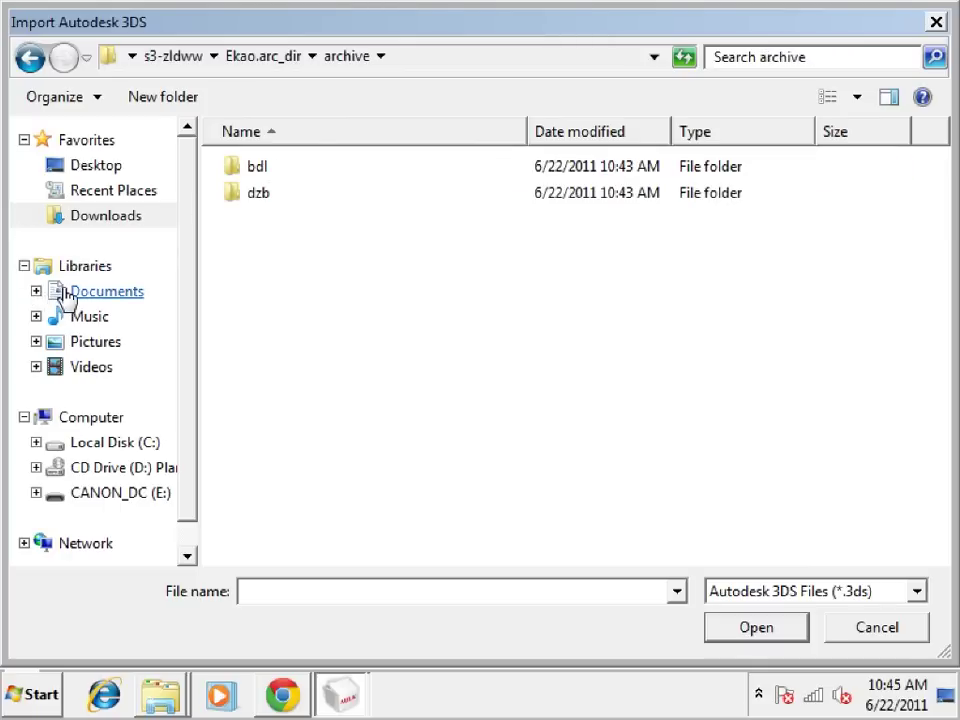
Import Testmodel.3ds from the Documents library
click(64, 295)
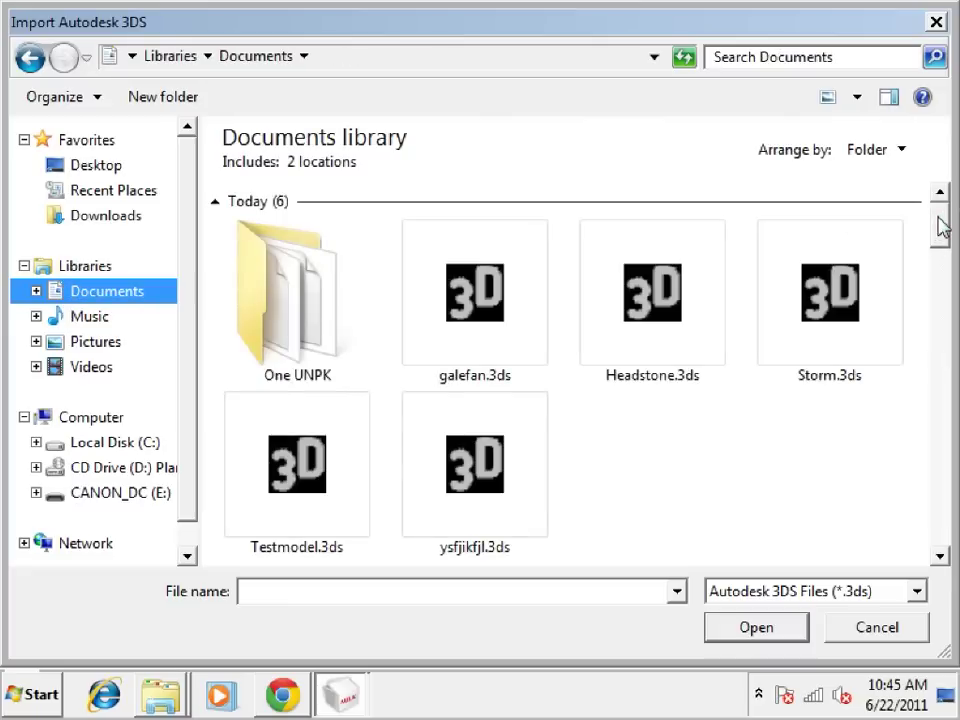
click(278, 470)
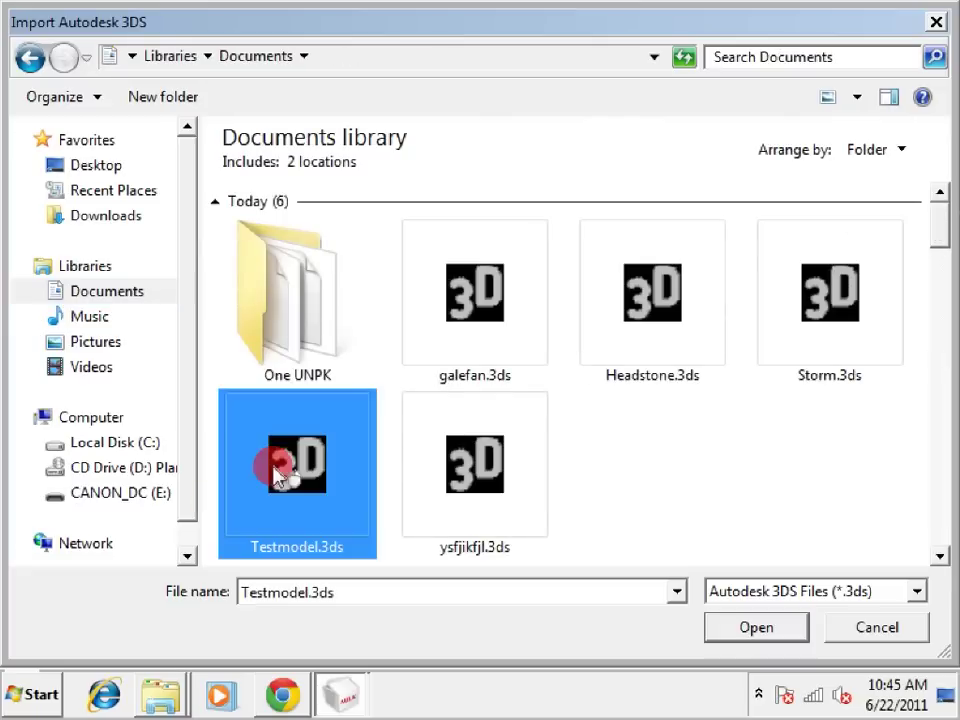
click(740, 627)
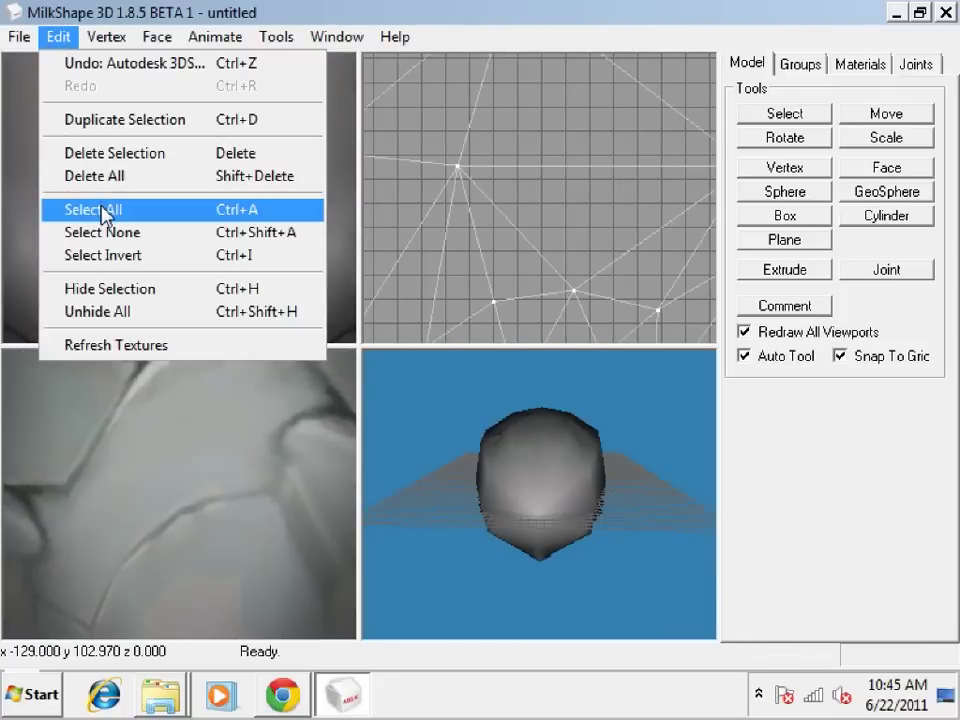
Select the entire imported model and rotate it in the side view so the face stands upright and looks forward
click(103, 212)
click(764, 140)
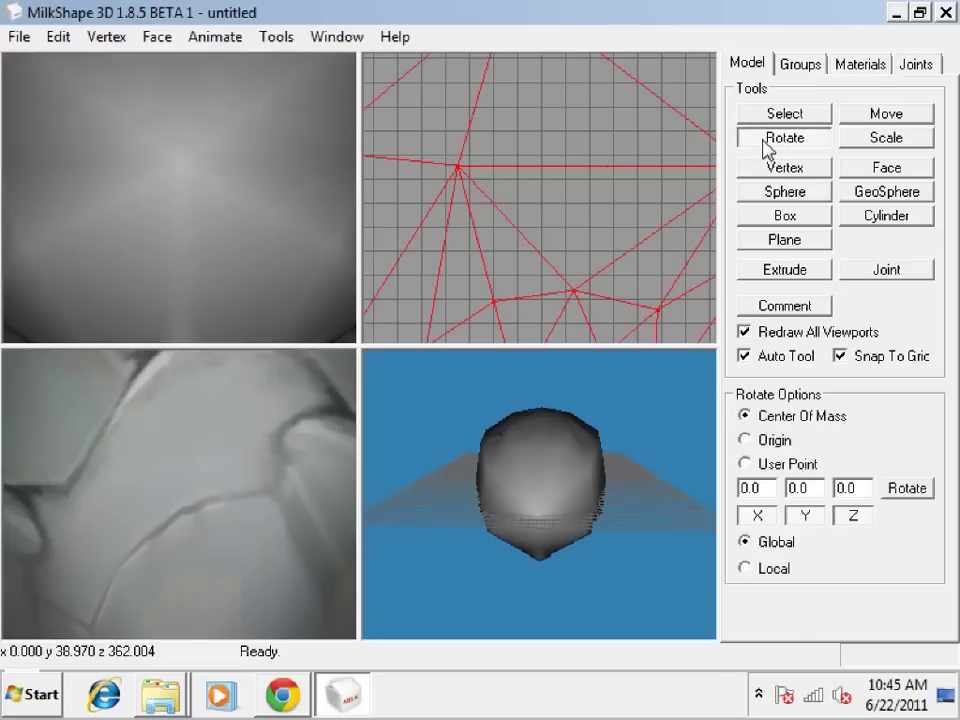
drag(461, 176, 523, 285)
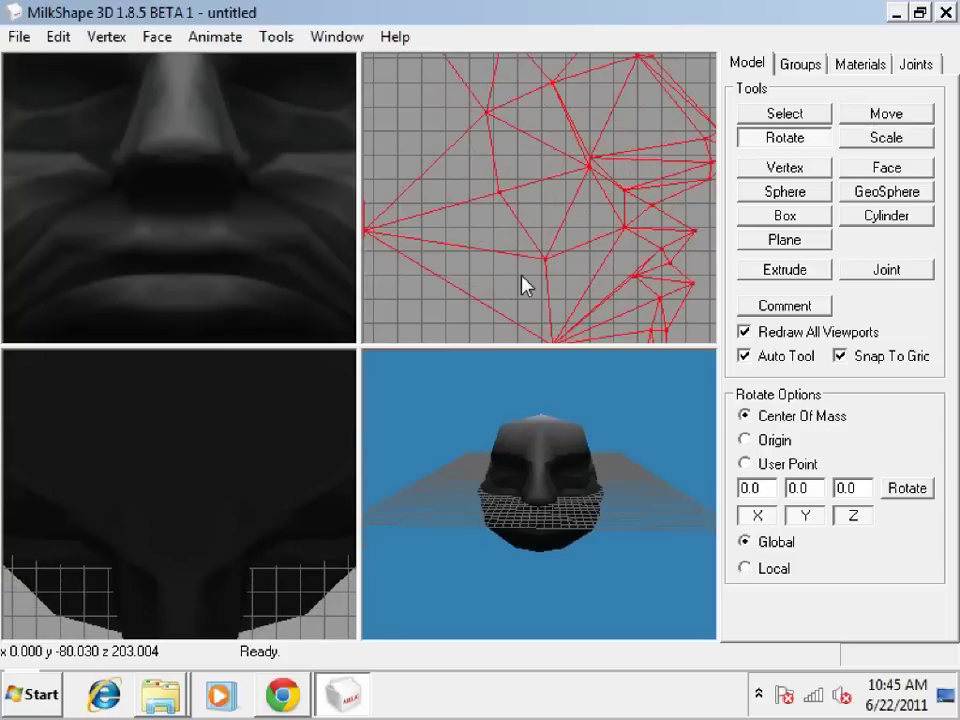
mouse_move(523, 285)
mouse_down()
mouse_move(525, 275)
mouse_move(516, 283)
mouse_move(525, 296)
mouse_move(528, 272)
mouse_up()
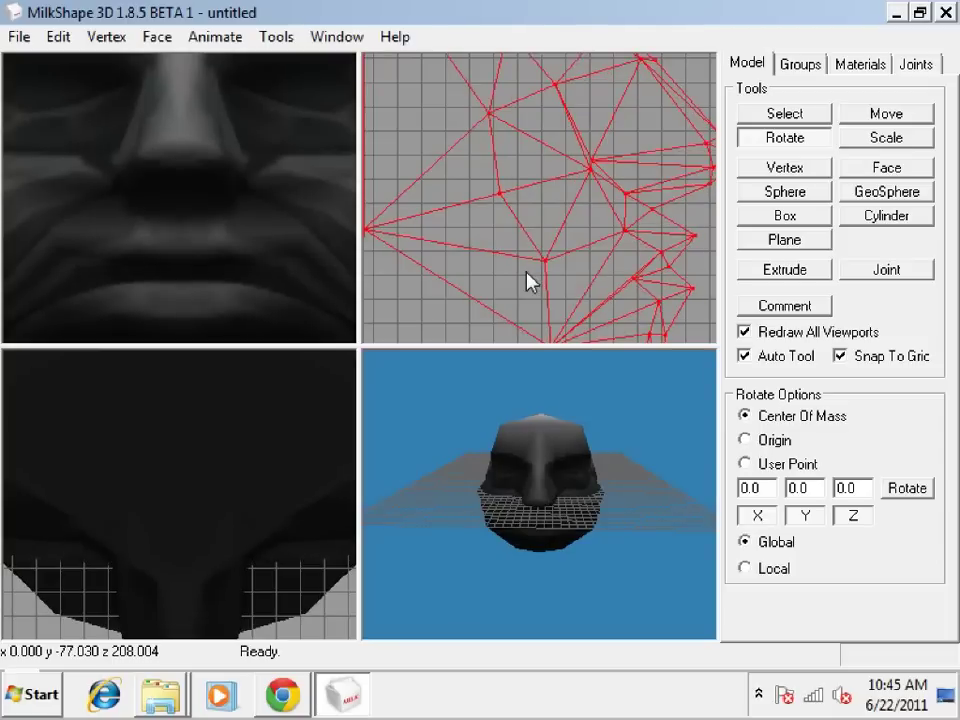
Fine-tune the tilt of the head with a slight rotation in the side view and clear the selection
click(769, 121)
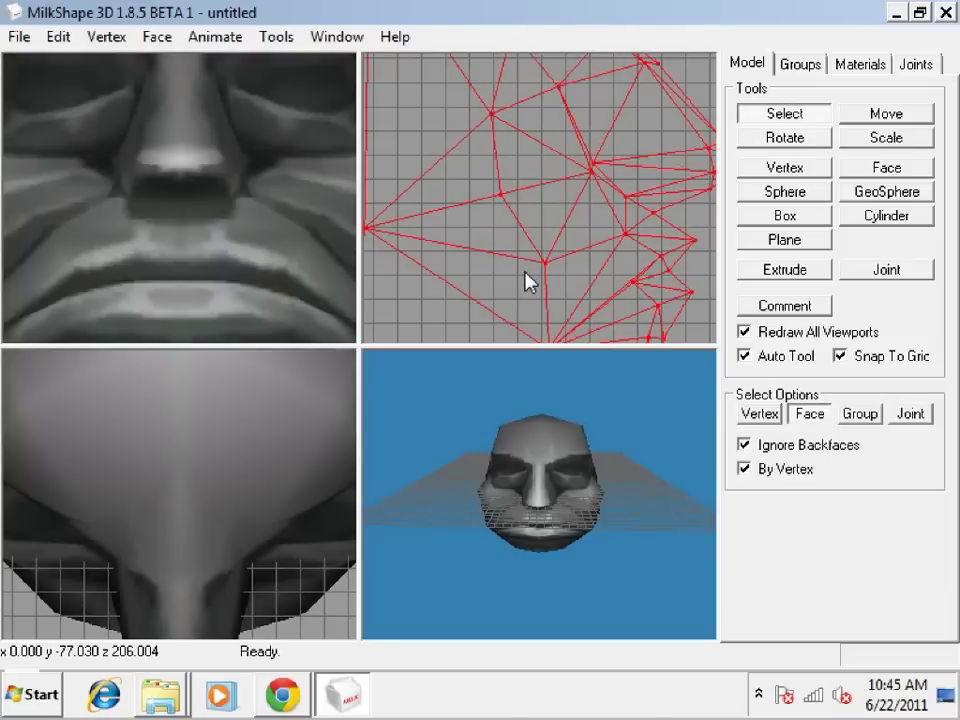
click(778, 139)
drag(401, 212, 499, 231)
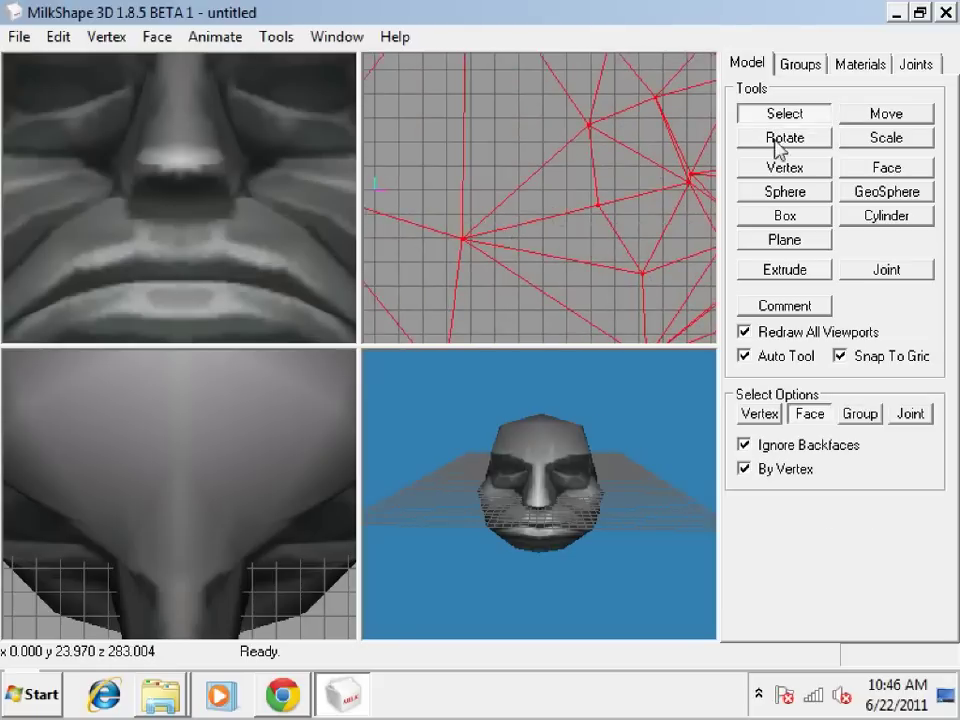
click(820, 140)
drag(656, 236, 658, 236)
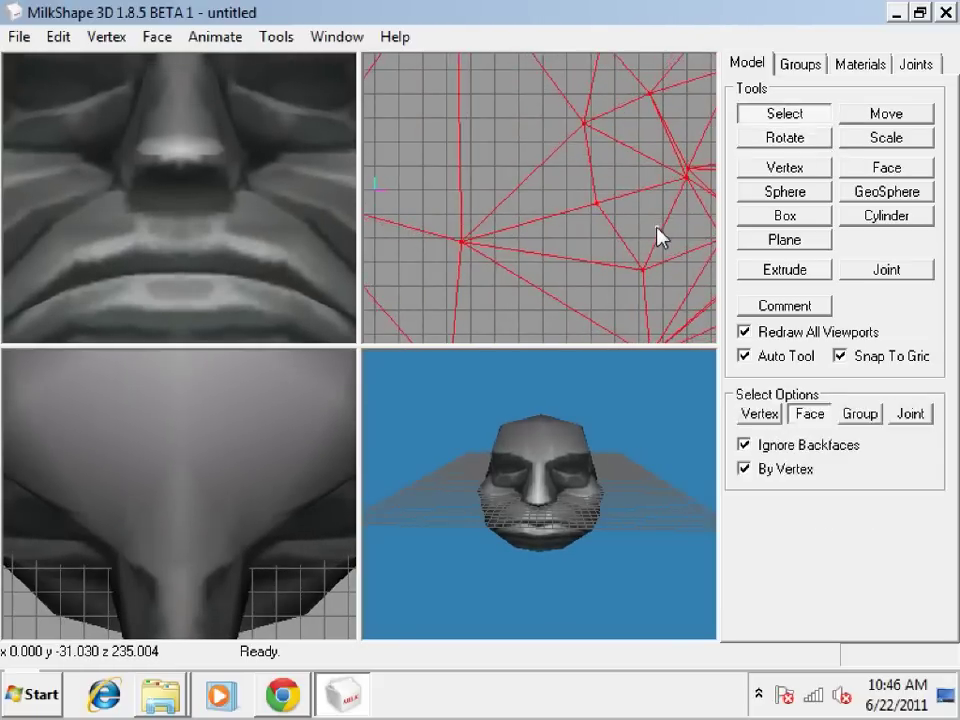
click(658, 236)
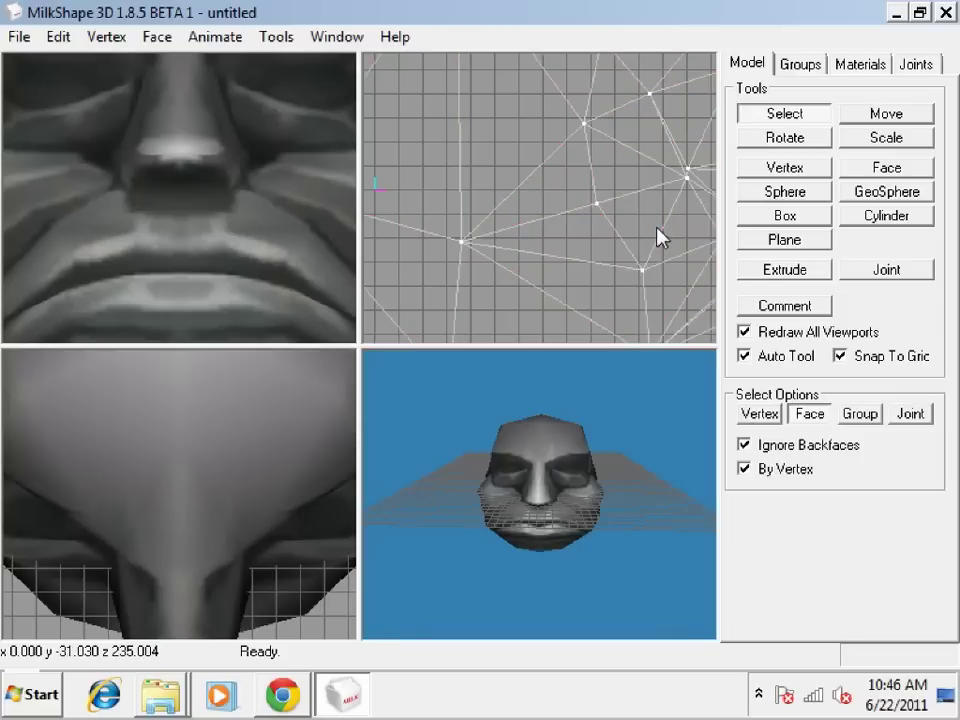
Select the whole model again and rotate it slightly in the side view to straighten the head
click(58, 36)
click(143, 213)
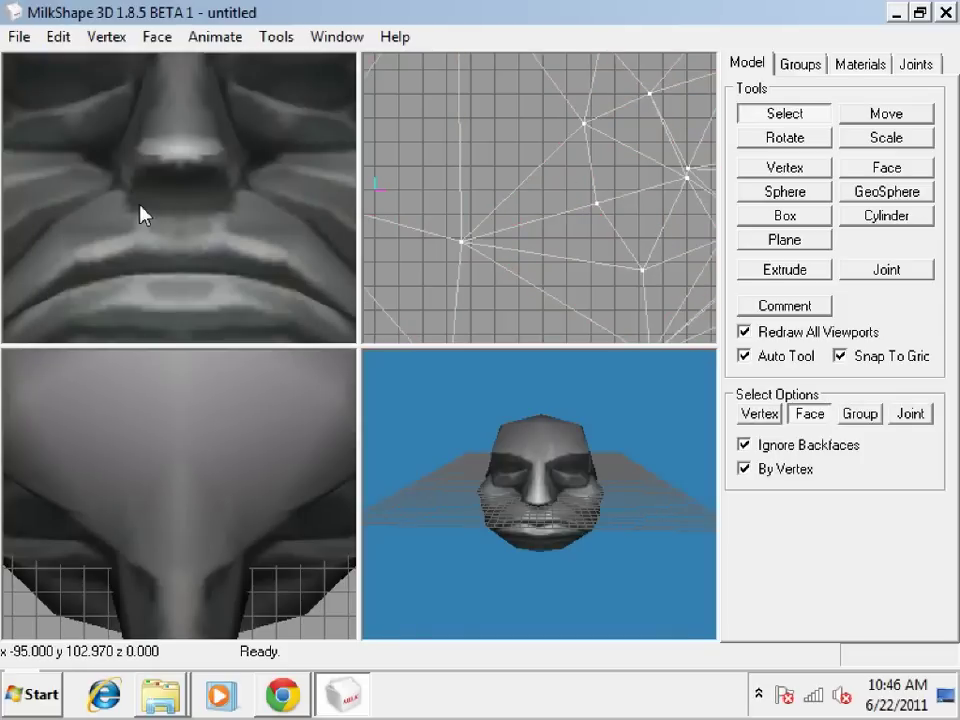
click(786, 143)
drag(600, 208, 600, 207)
key(s)
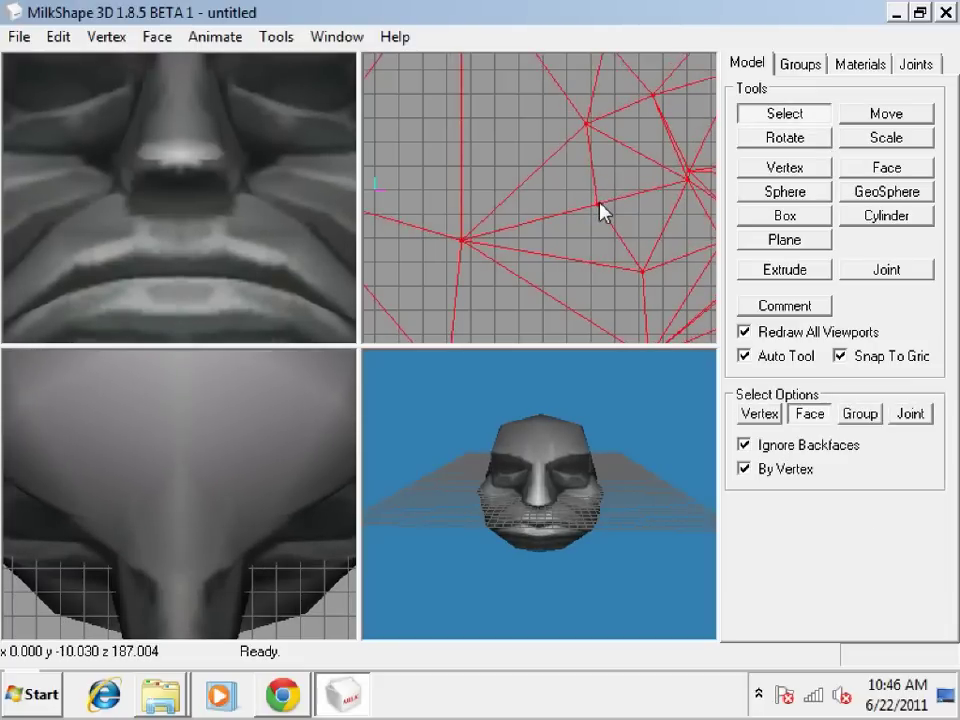
Move the whole head upward in the side view until its flat base sits at the level of the ground grid
click(893, 122)
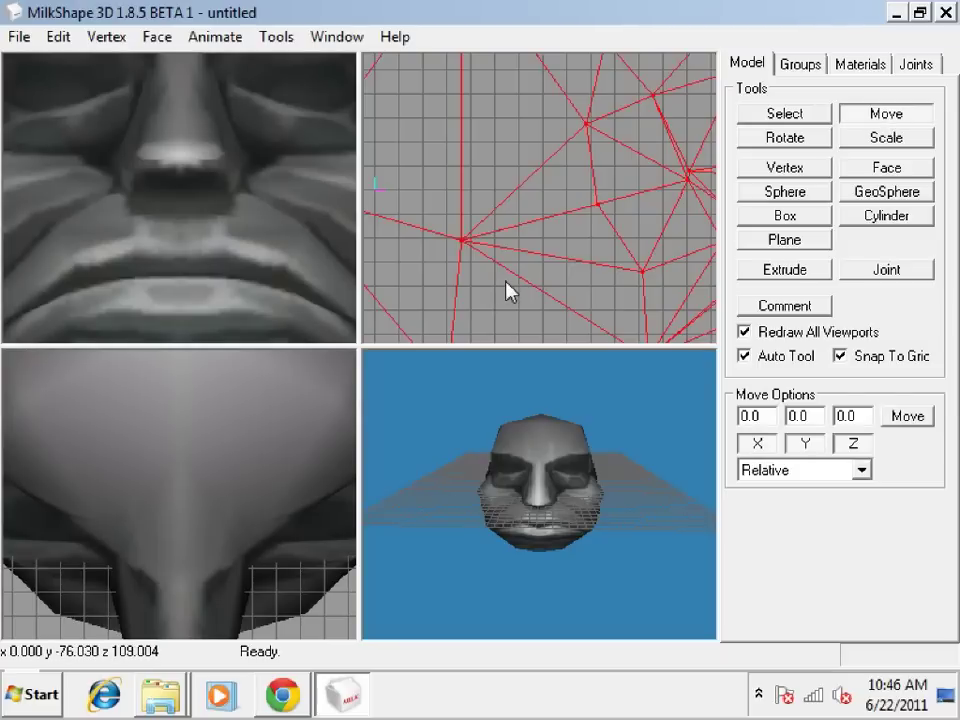
drag(531, 471, 668, 460)
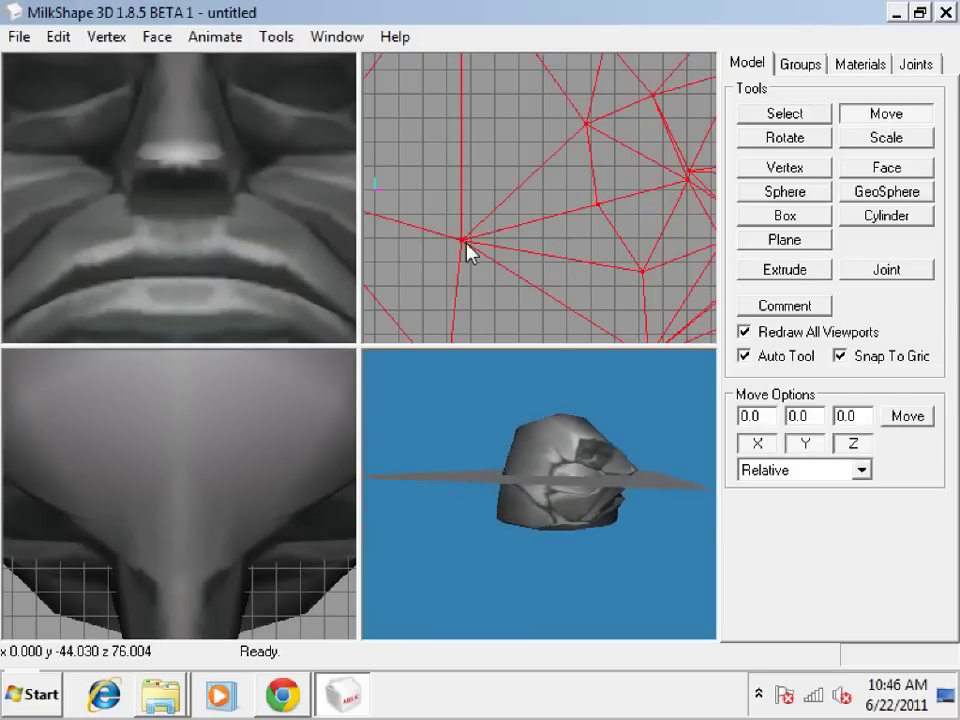
drag(464, 243, 474, 51)
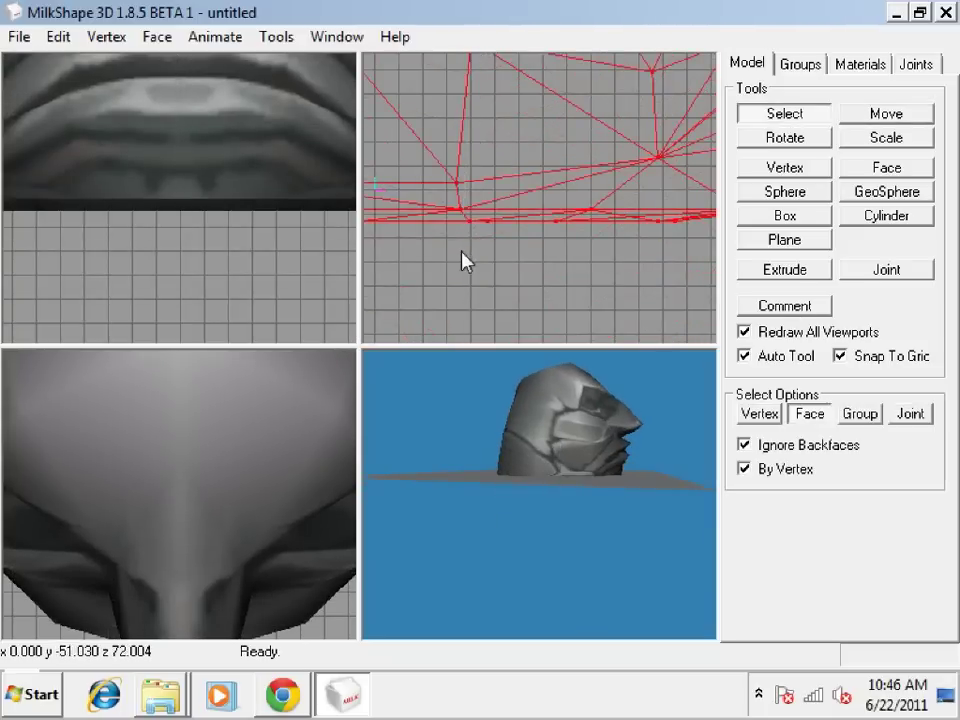
click(918, 113)
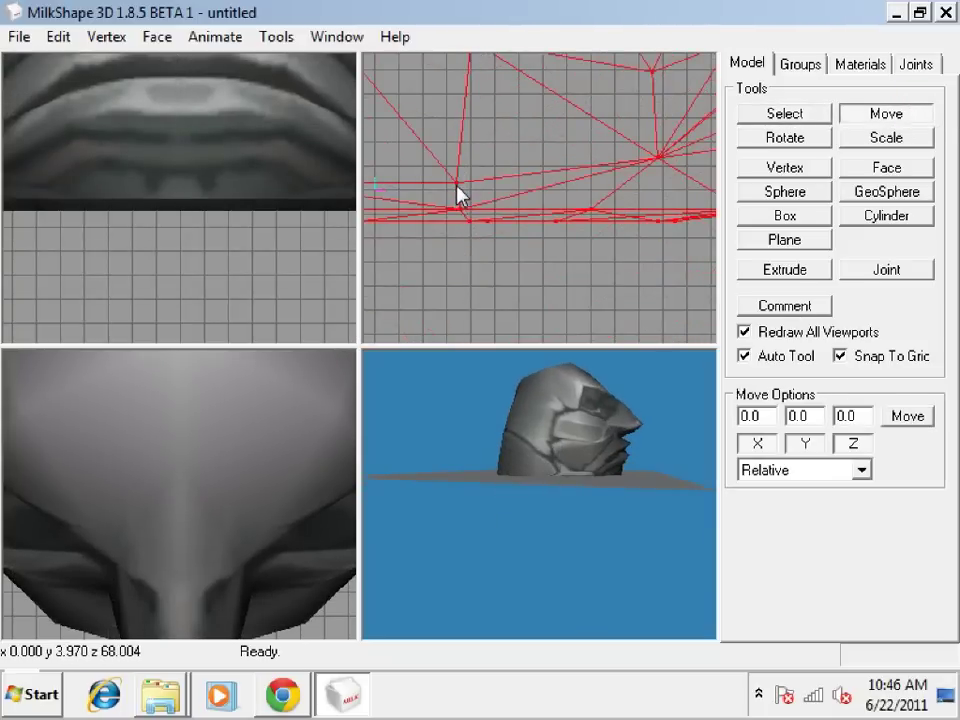
drag(457, 186, 460, 186)
drag(700, 515, 560, 520)
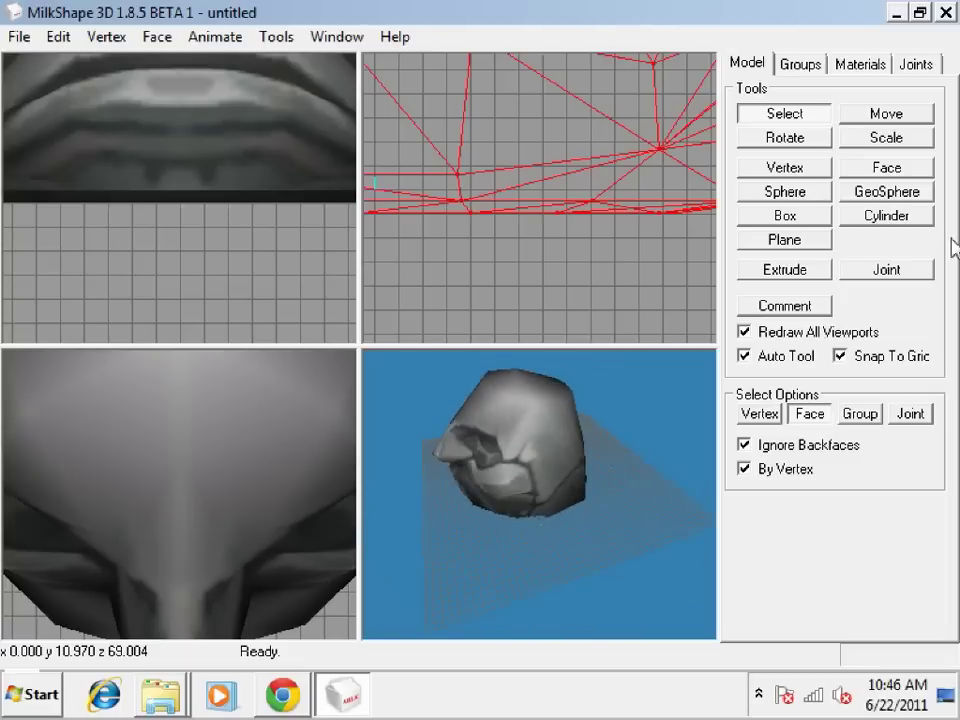
Duplicate the selected head model
click(882, 117)
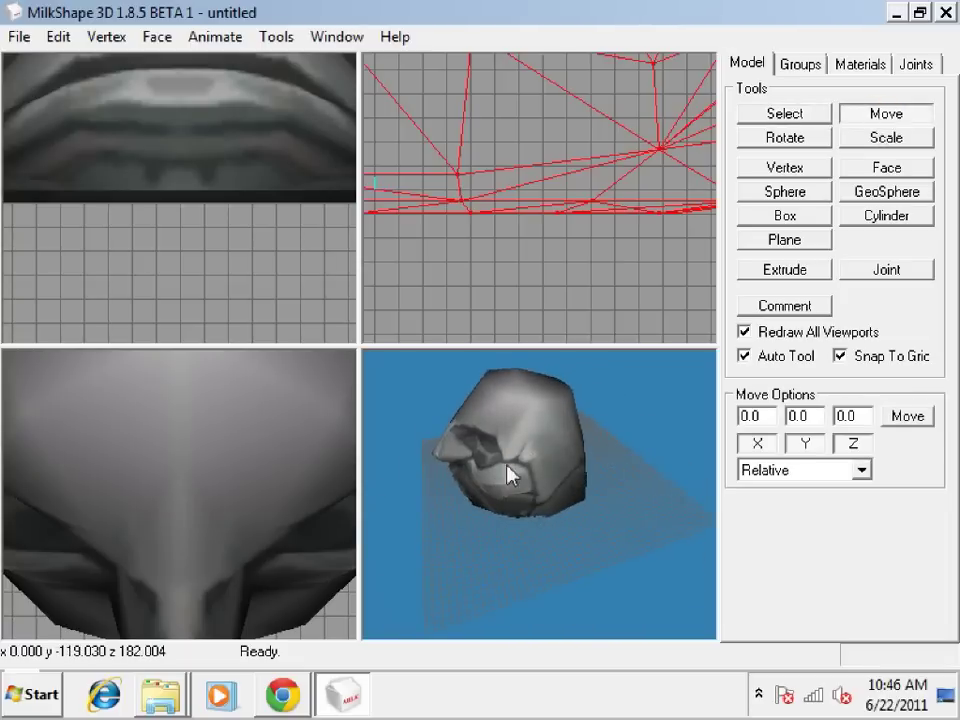
scroll(564, 386, up, 8)
scroll(600, 405, up, 5)
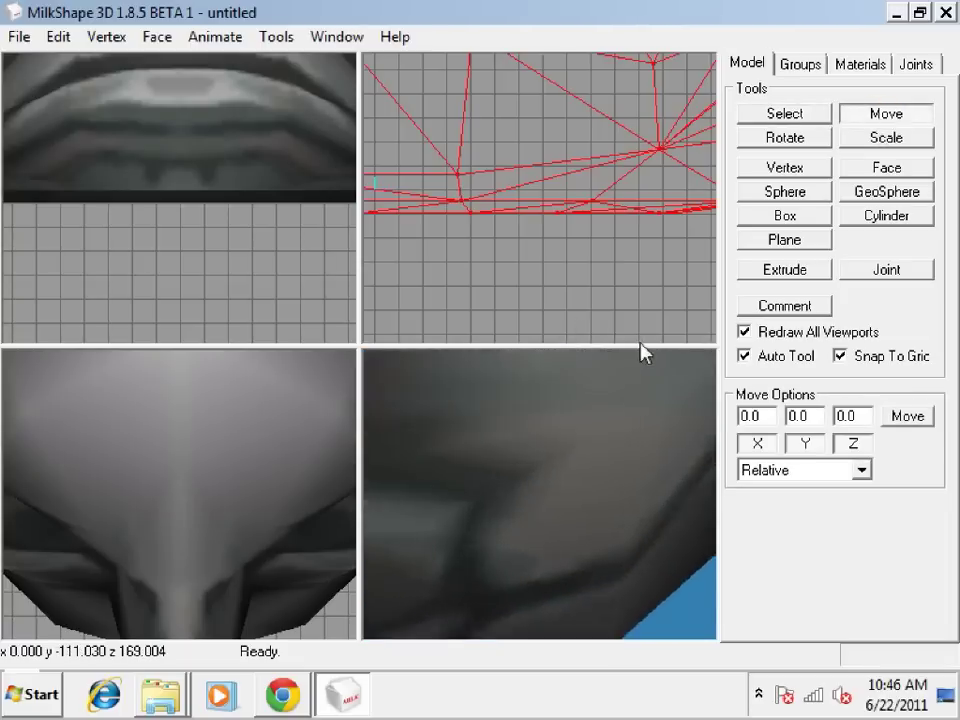
drag(497, 444, 396, 415)
drag(585, 517, 573, 574)
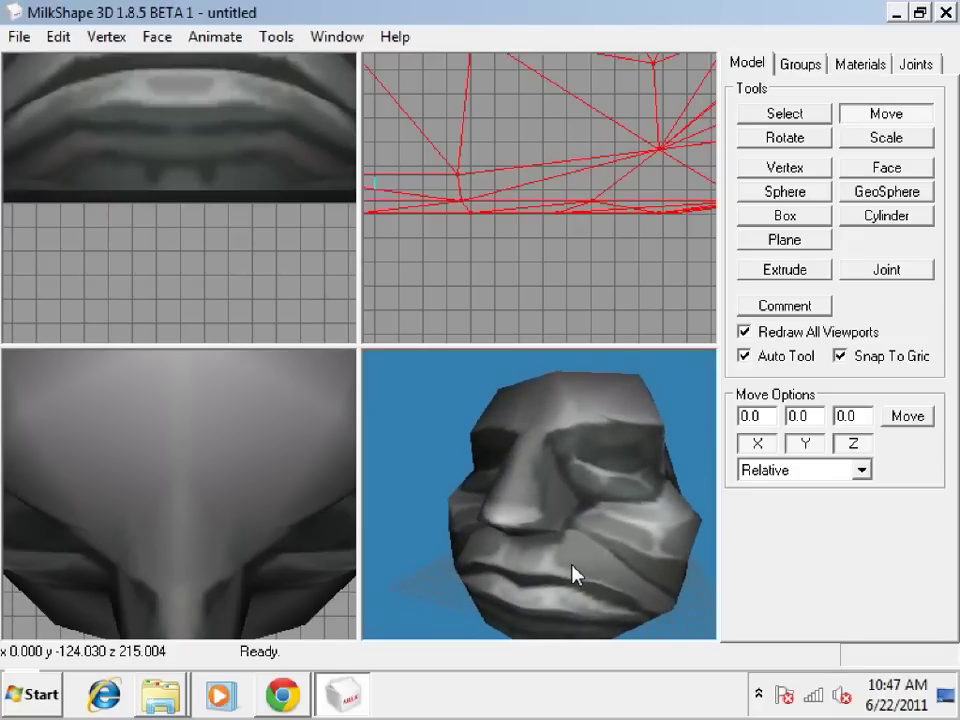
click(58, 36)
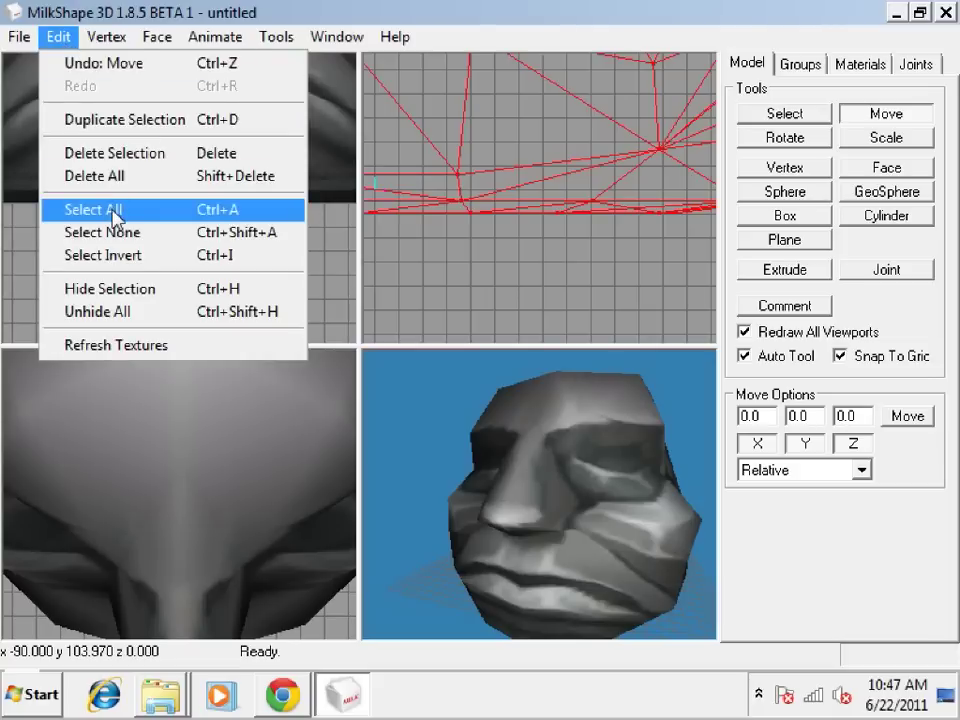
click(114, 122)
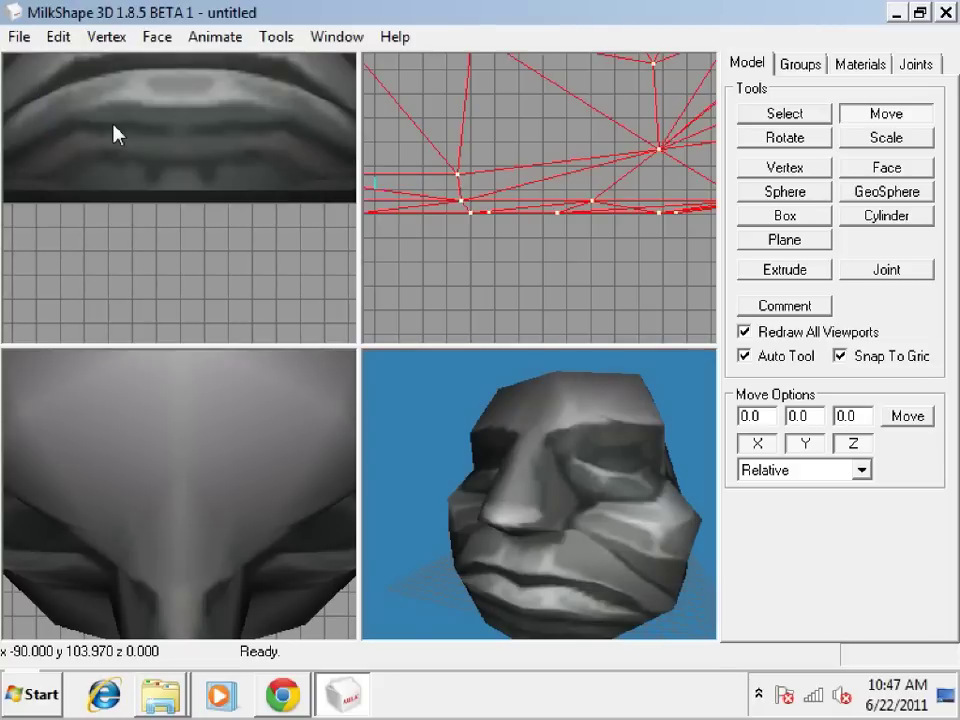
Rename the duplicated group to Collision
click(799, 65)
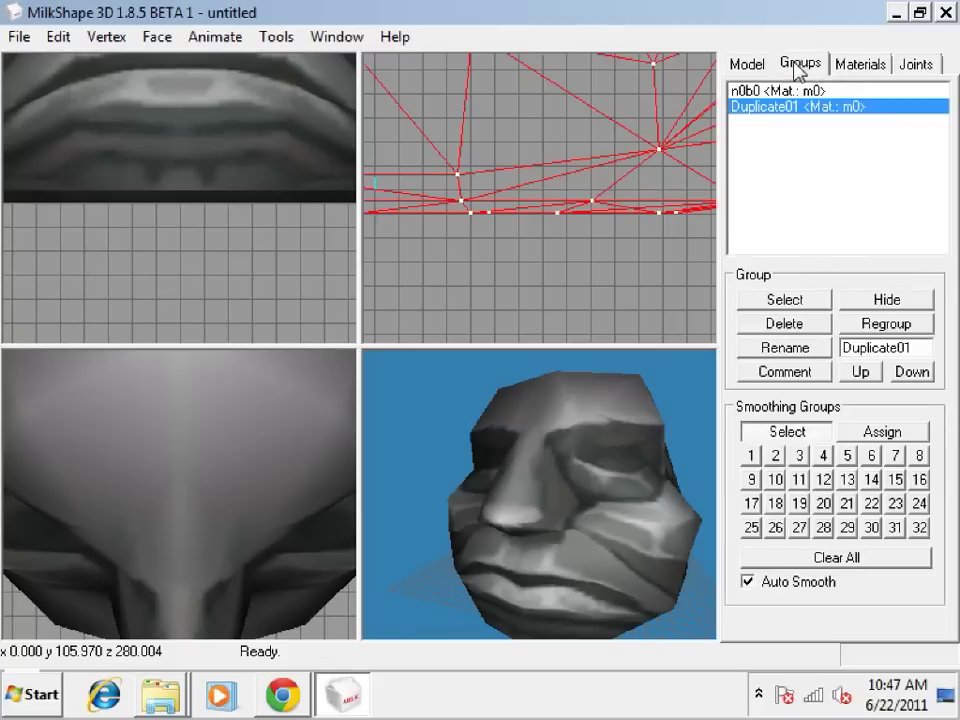
drag(915, 347, 815, 342)
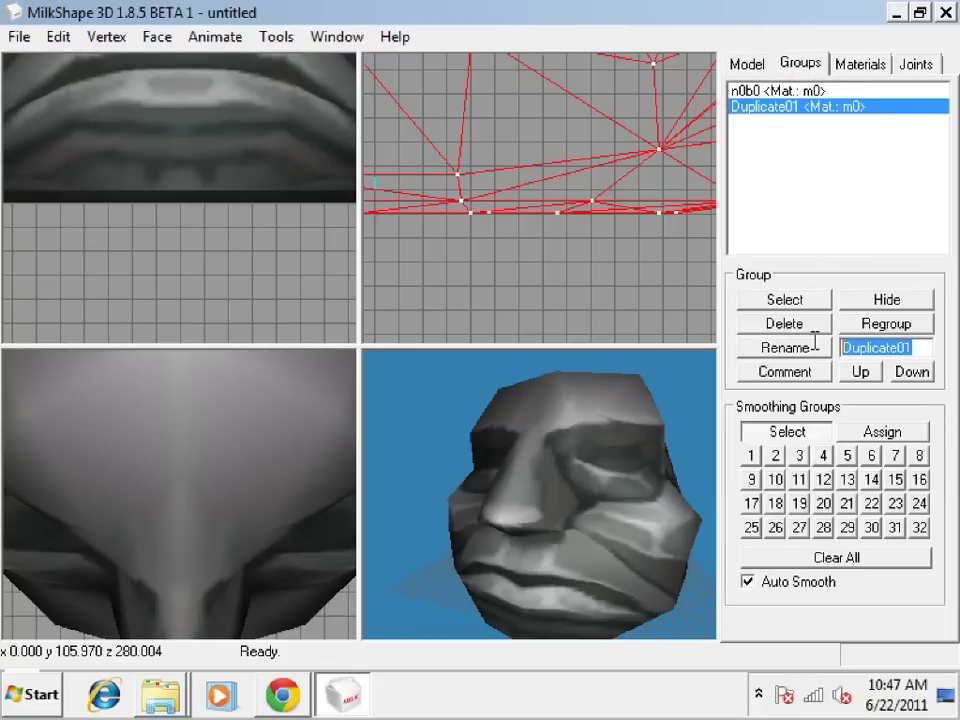
text(Collision)
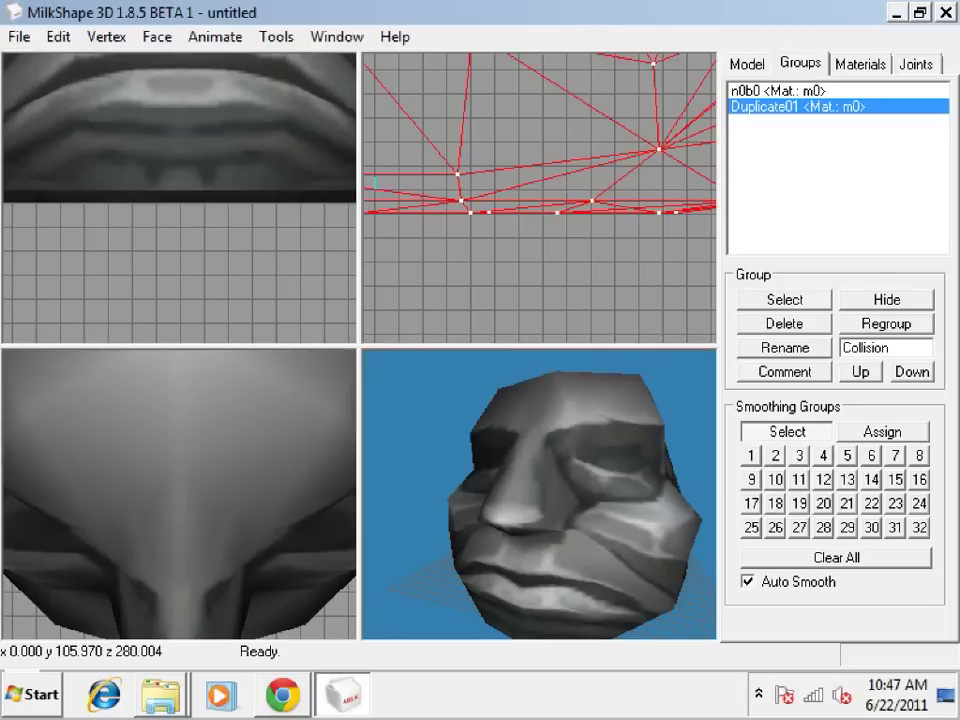
click(772, 358)
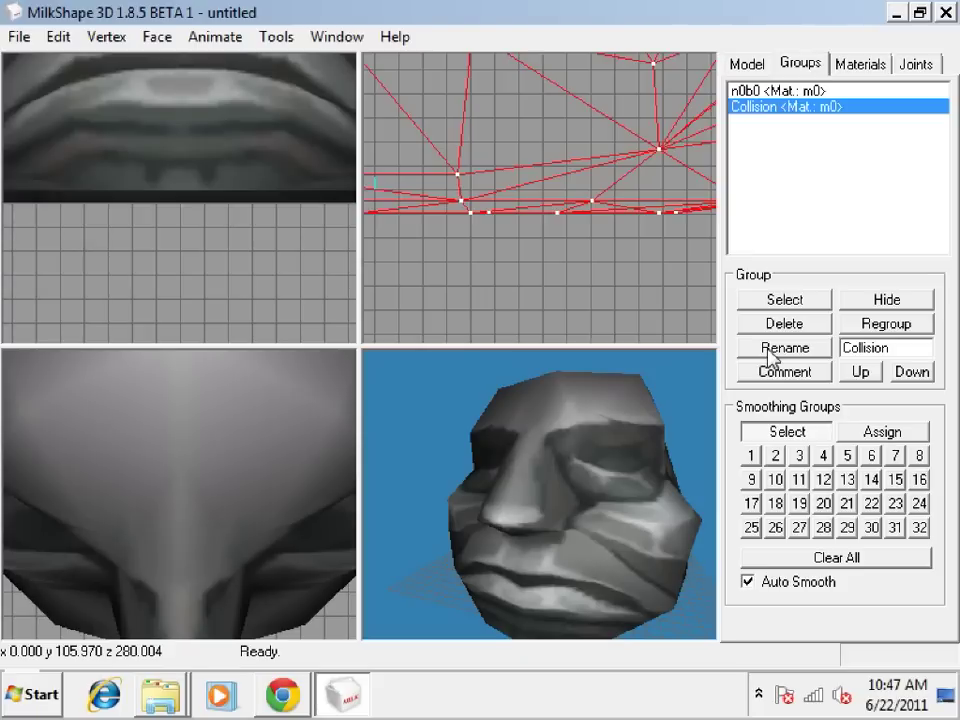
Start a Torque Game Engine DTS export with animation export turned off and accept the exporter settings
click(16, 38)
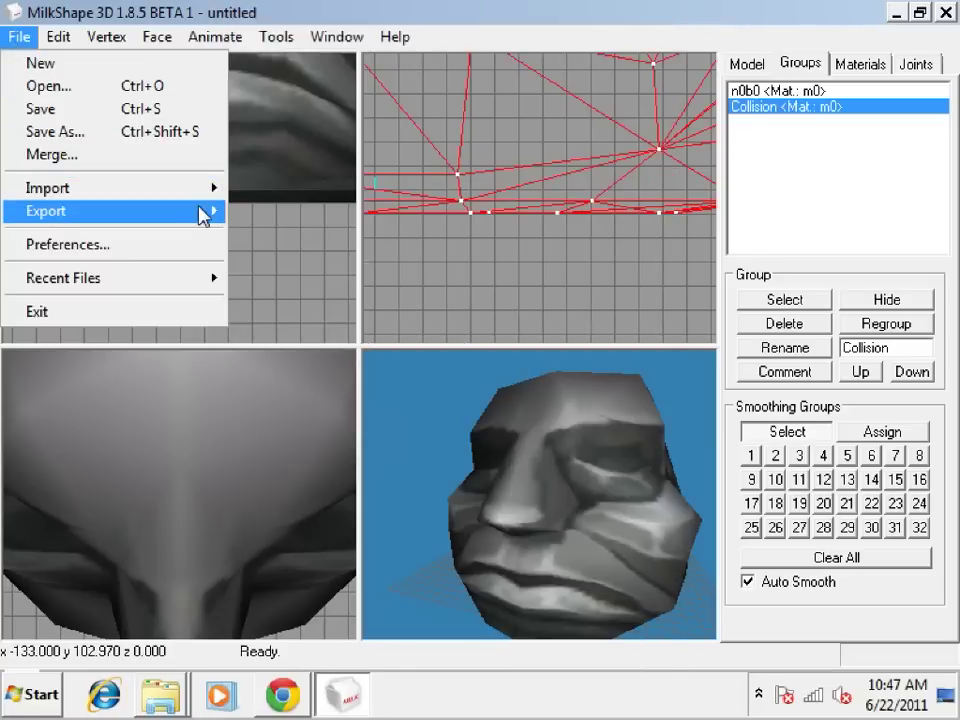
mouse_move(206, 212)
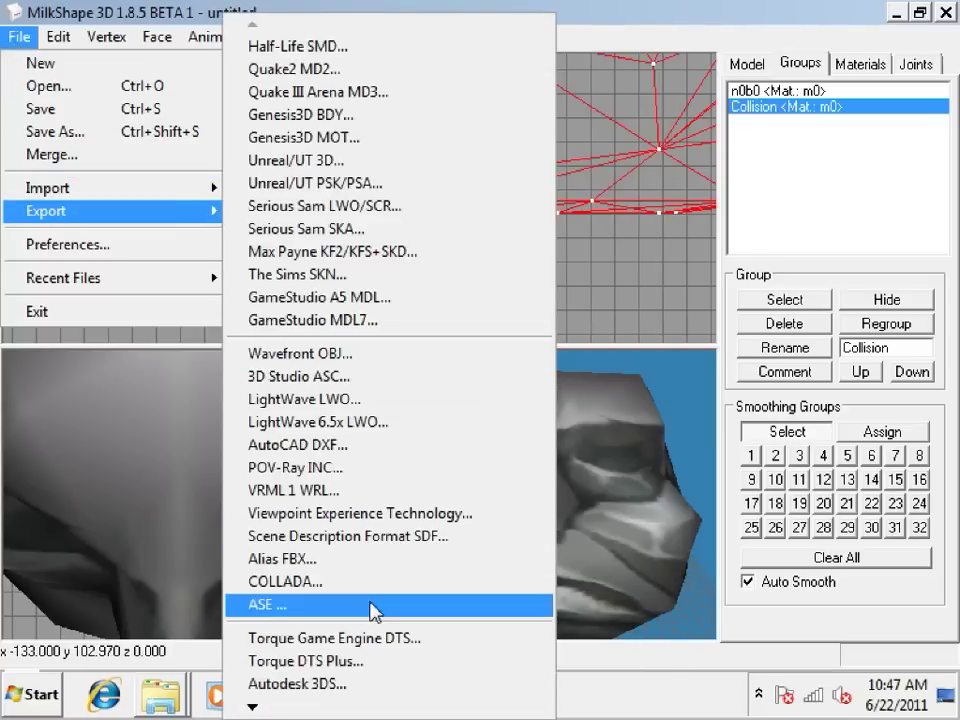
click(375, 637)
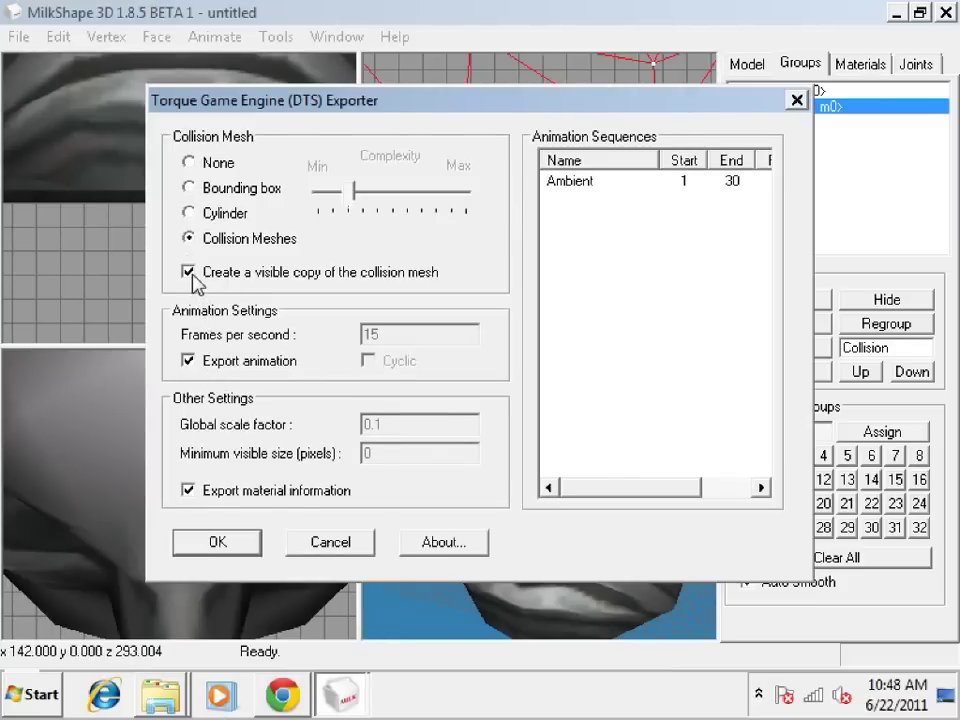
click(189, 361)
click(216, 543)
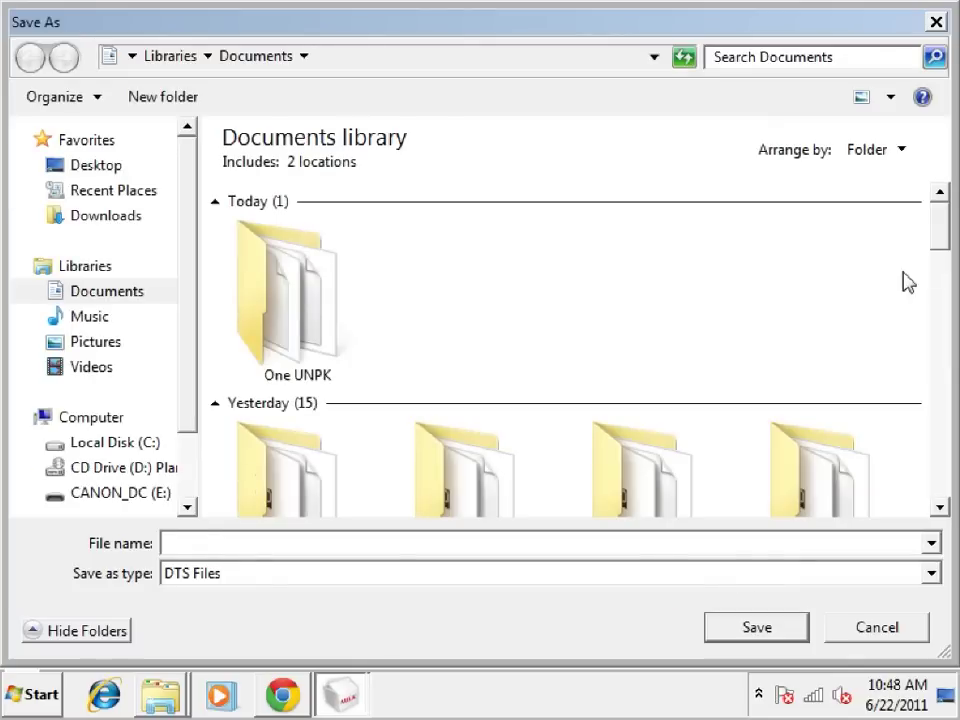
Choose the marble\data folder inside Marble Blast Platinum 1.14 in Documents as the export location
drag(942, 242, 955, 450)
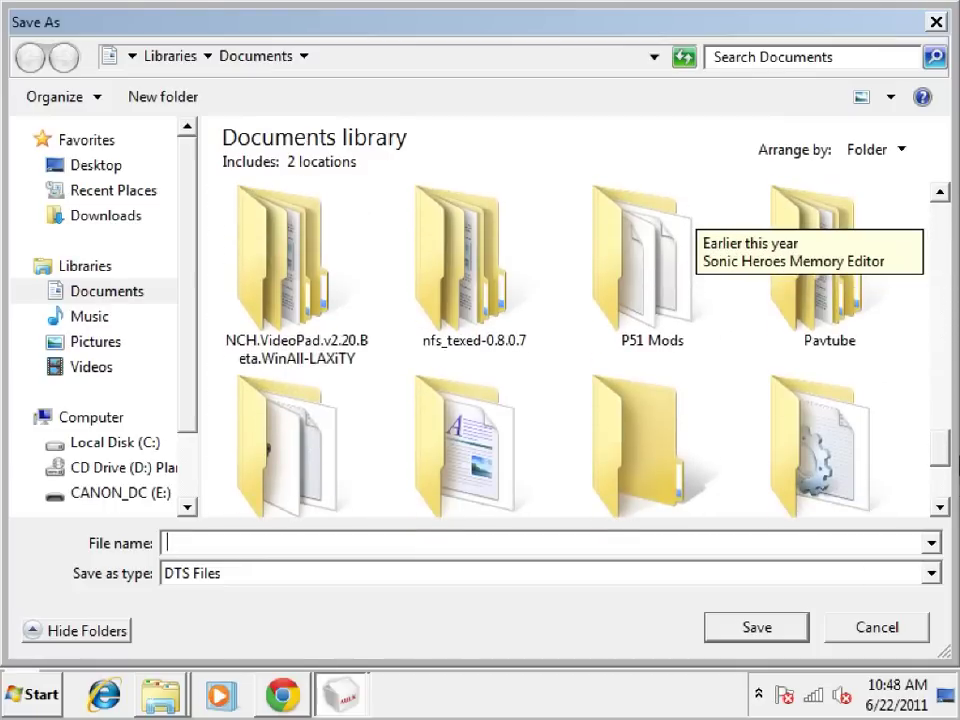
scroll(660, 295, up, 3)
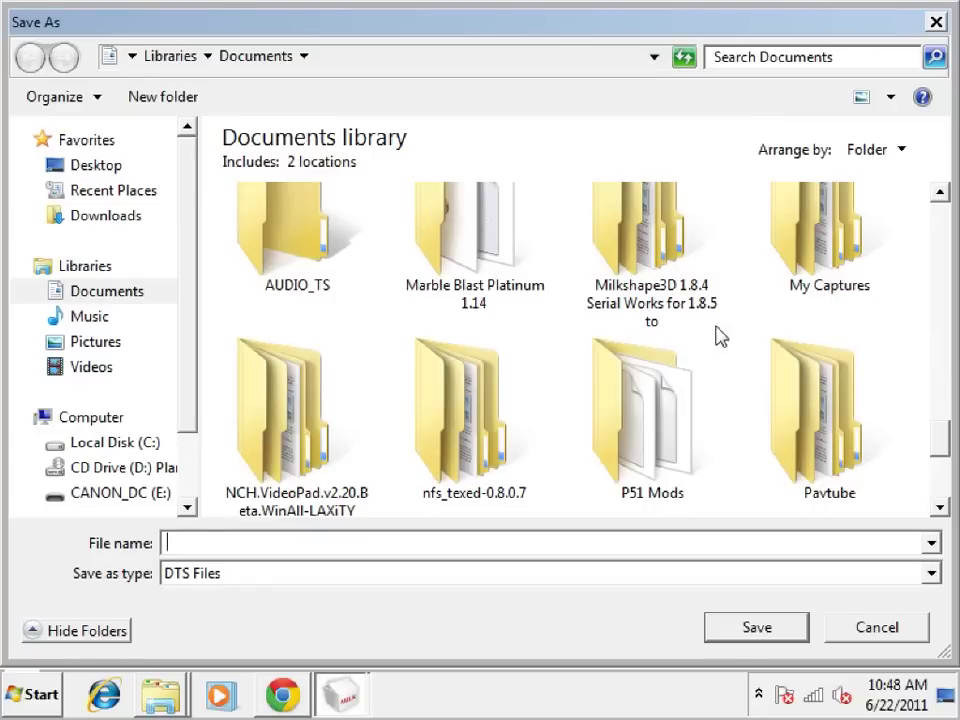
double_click(510, 240)
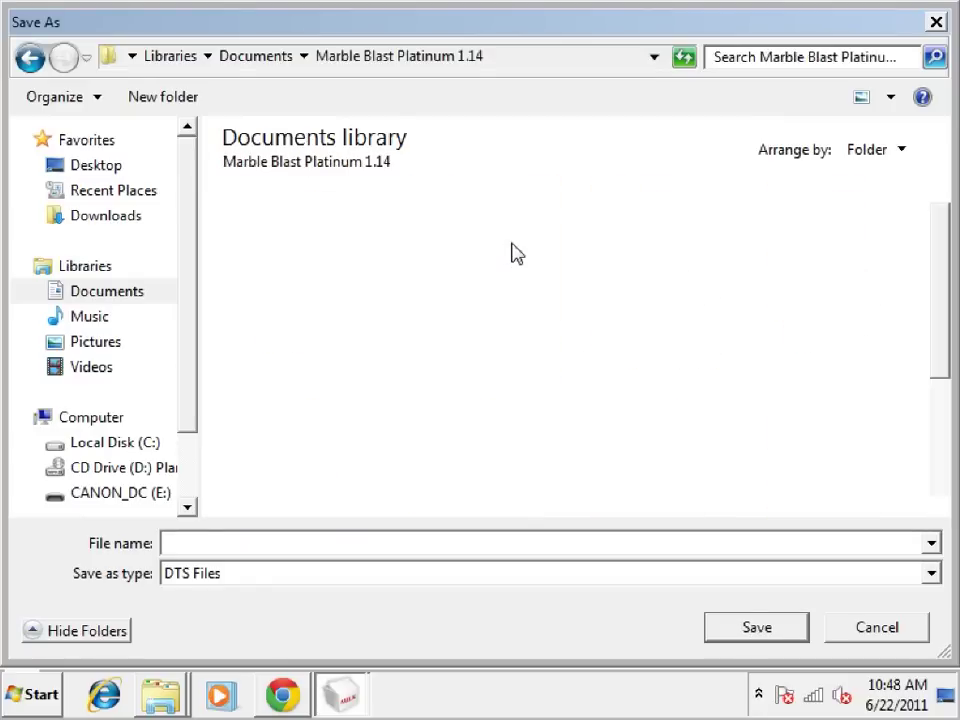
double_click(830, 290)
double_click(677, 285)
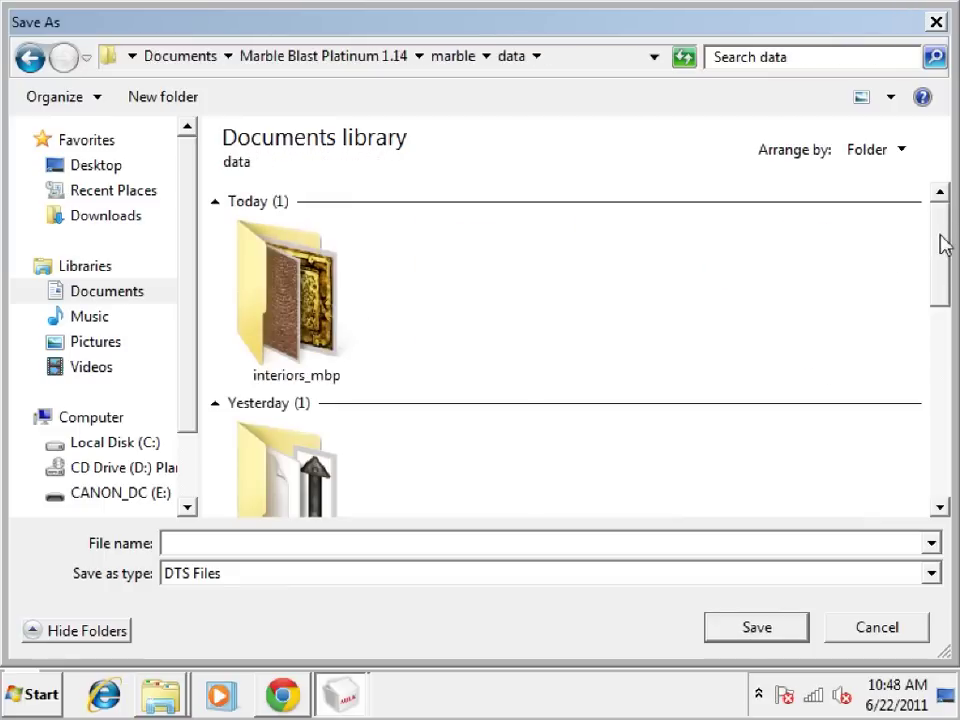
Name the exported DTS file Testmodel
drag(941, 238, 953, 290)
click(347, 540)
text(Test)
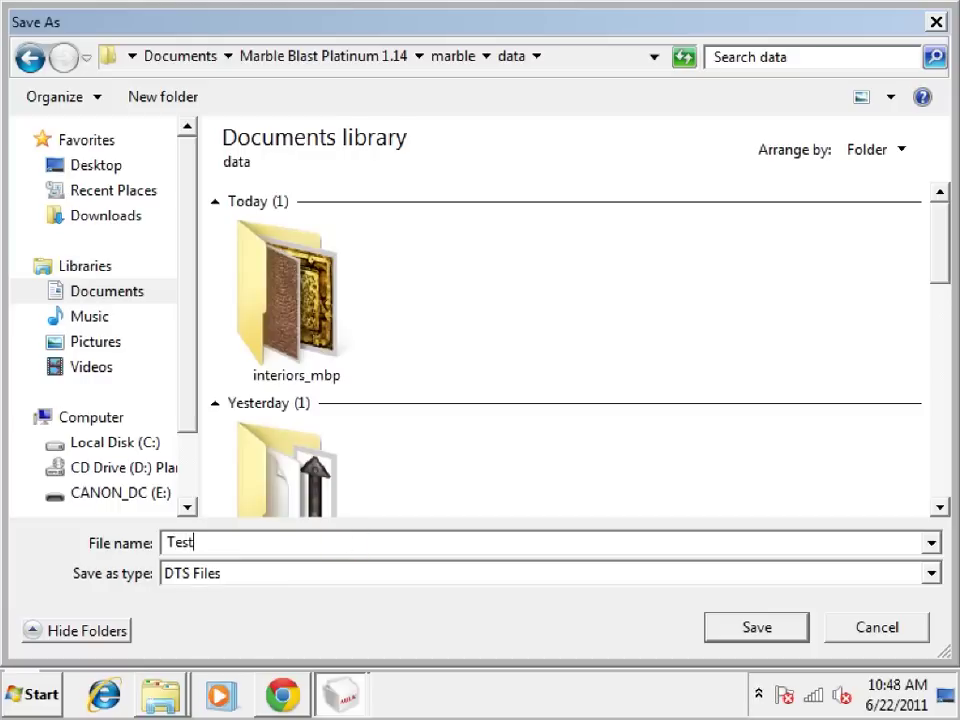
text(model)
click(758, 694)
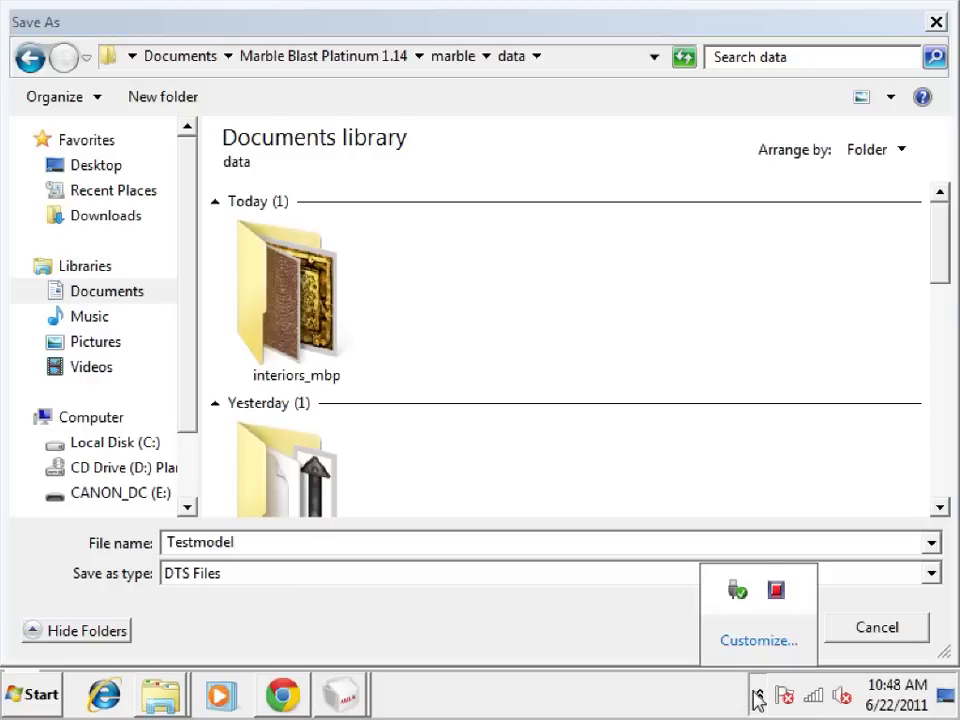